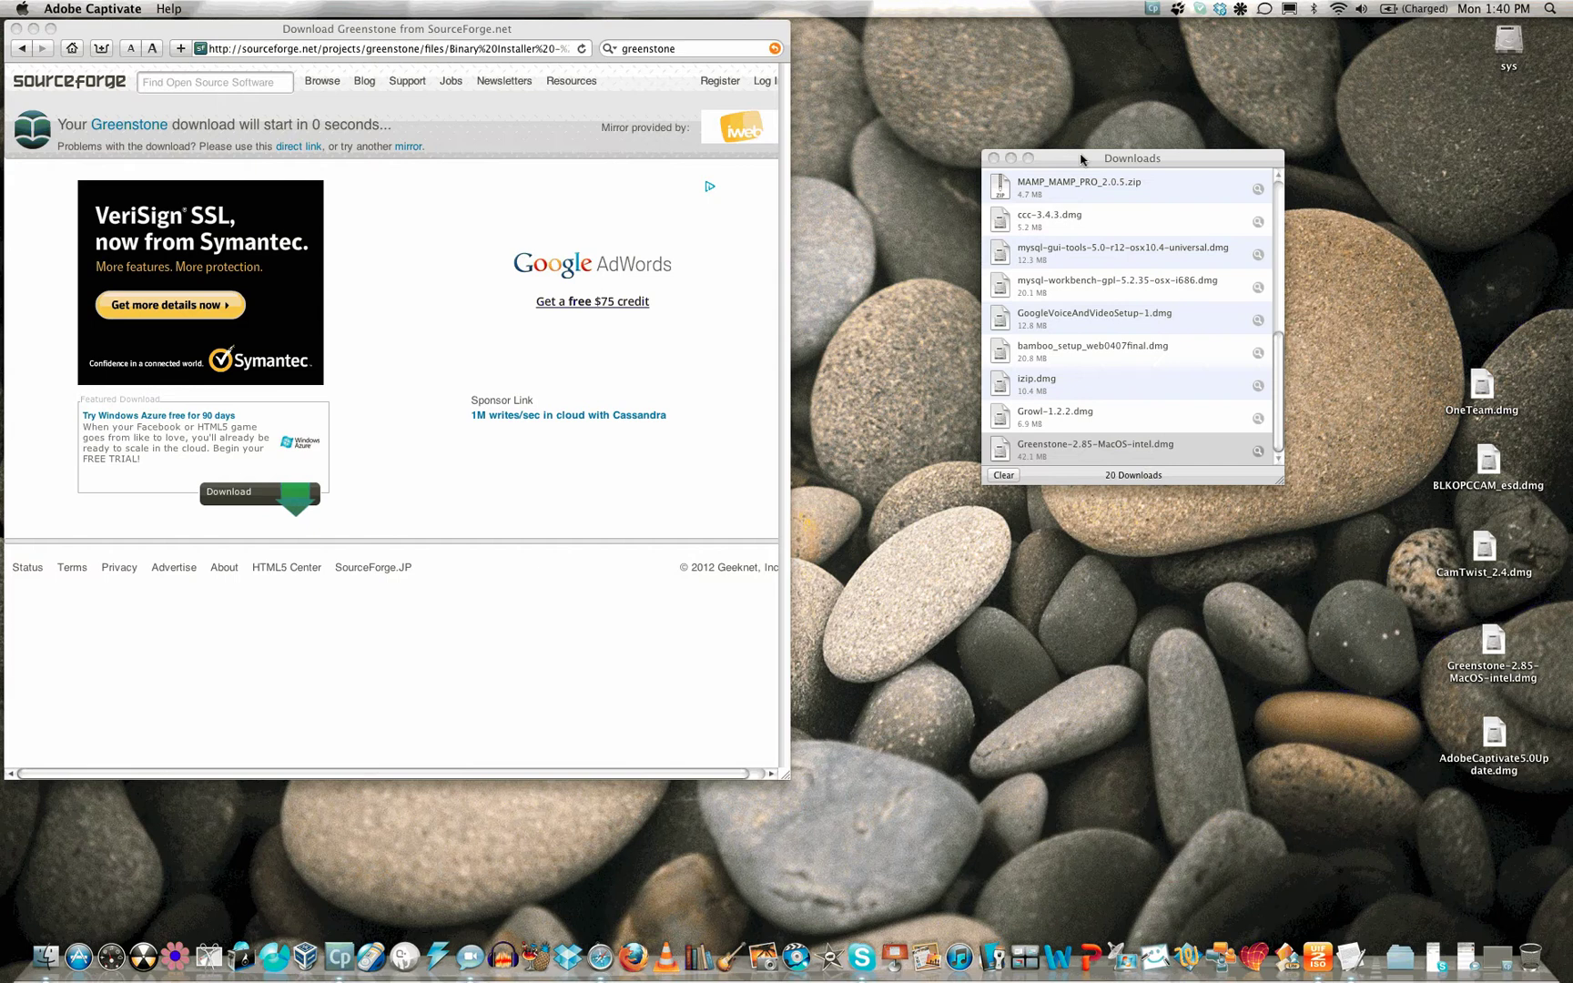
- Select Greenstone-2.85-MacOS-intel.dmg in Safari's Downloads list
{"action": "left_click", "coordinate": [1081, 160]}
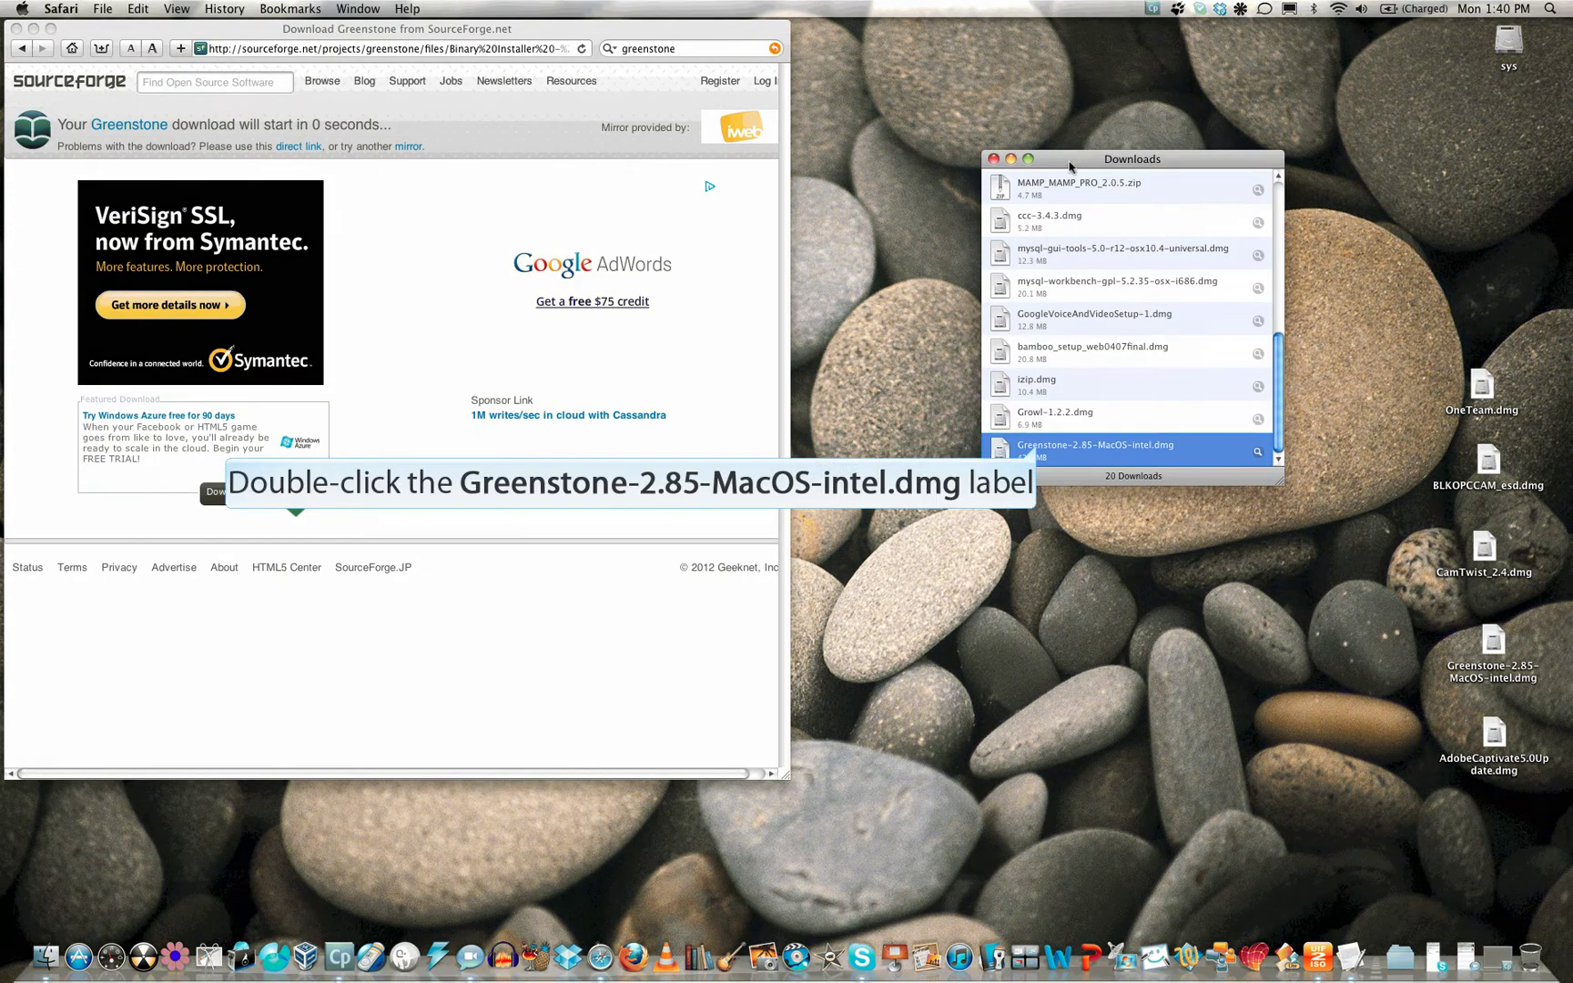
- Mount Greenstone-2.85-MacOS-intel.dmg, minimize Downloads, and open the mounted volume's window, moving it up and right
{"action": "double_click", "coordinate": [1041, 452]}
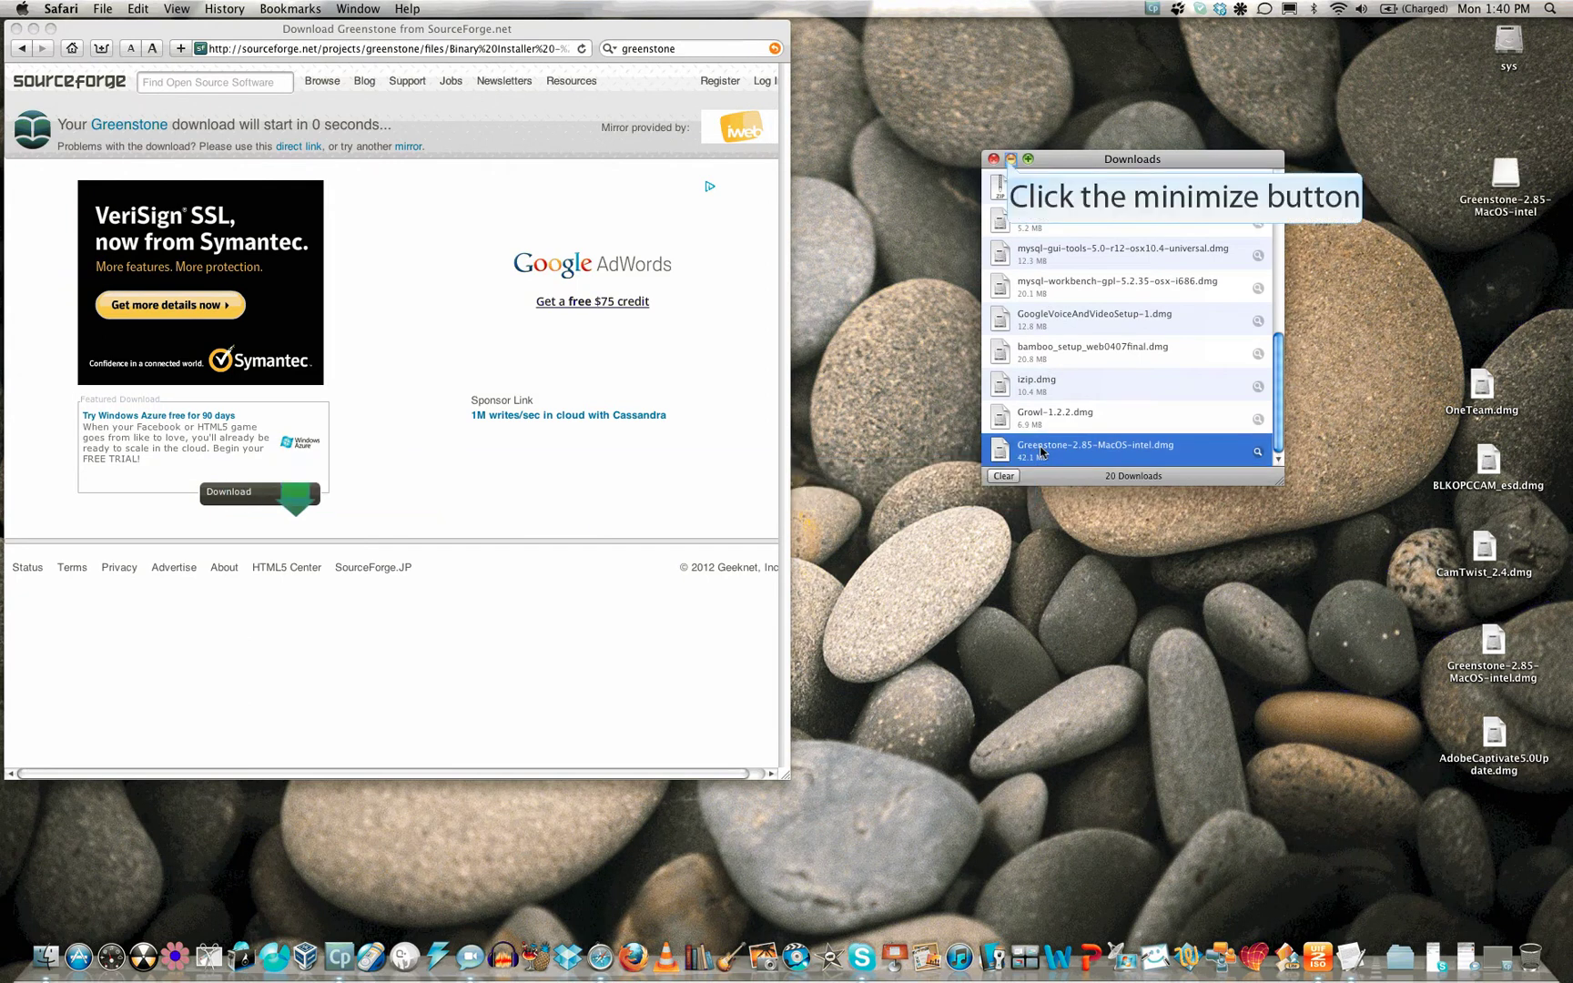
{"action": "left_click", "coordinate": [1010, 161]}
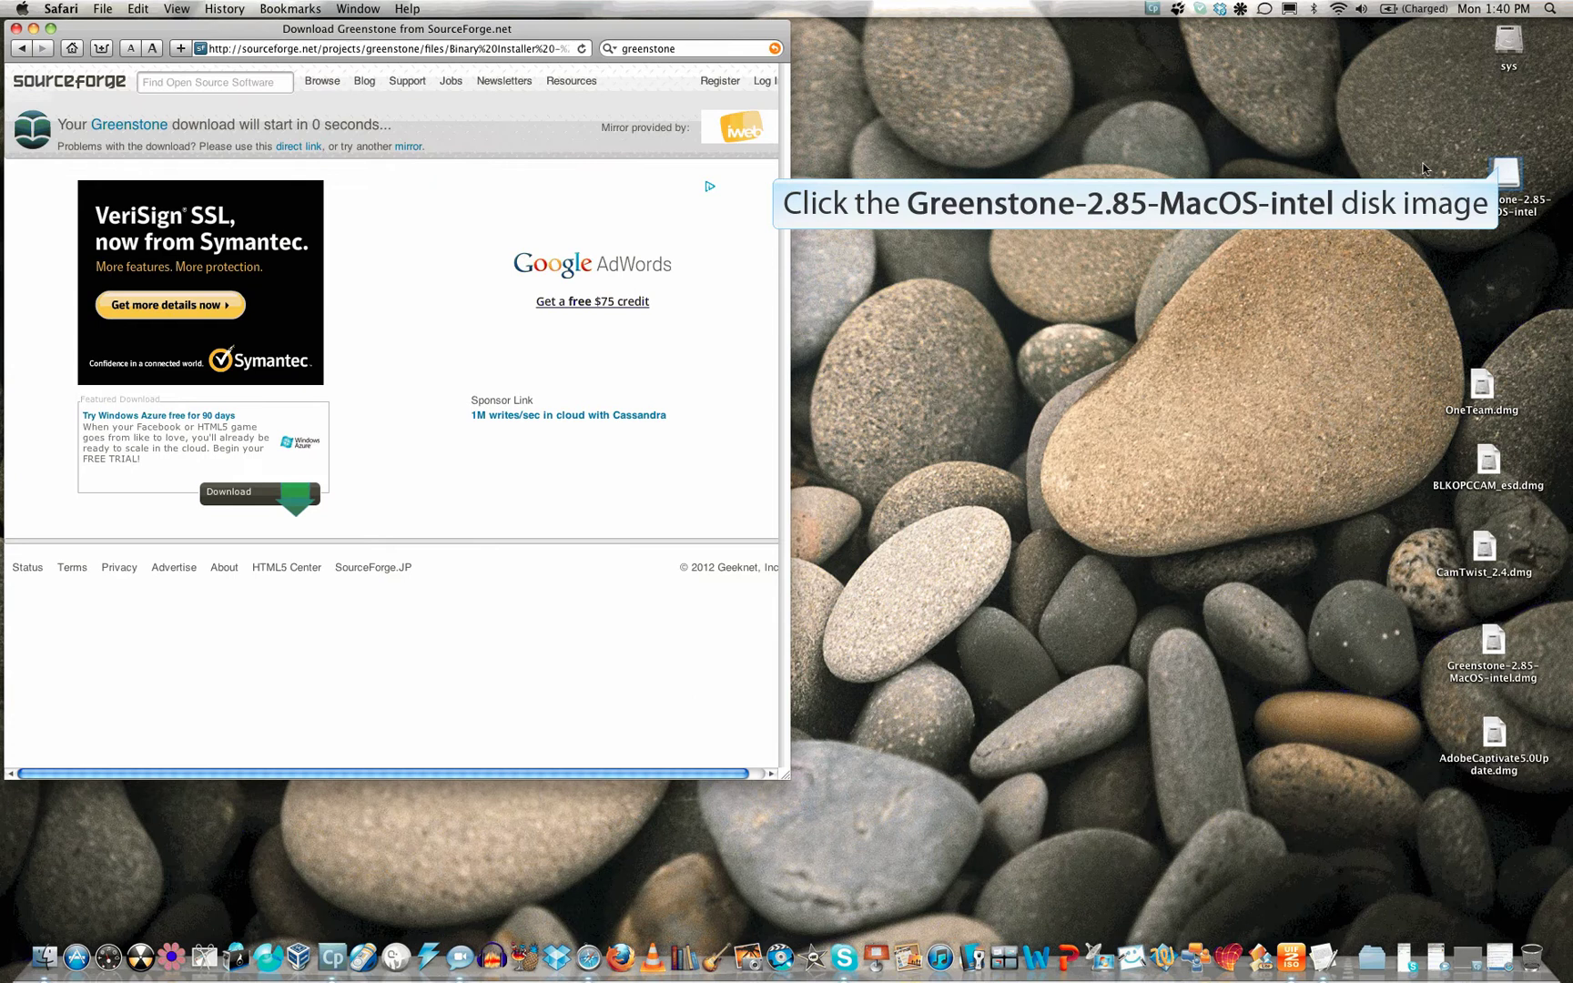
{"action": "left_click", "coordinate": [1504, 173]}
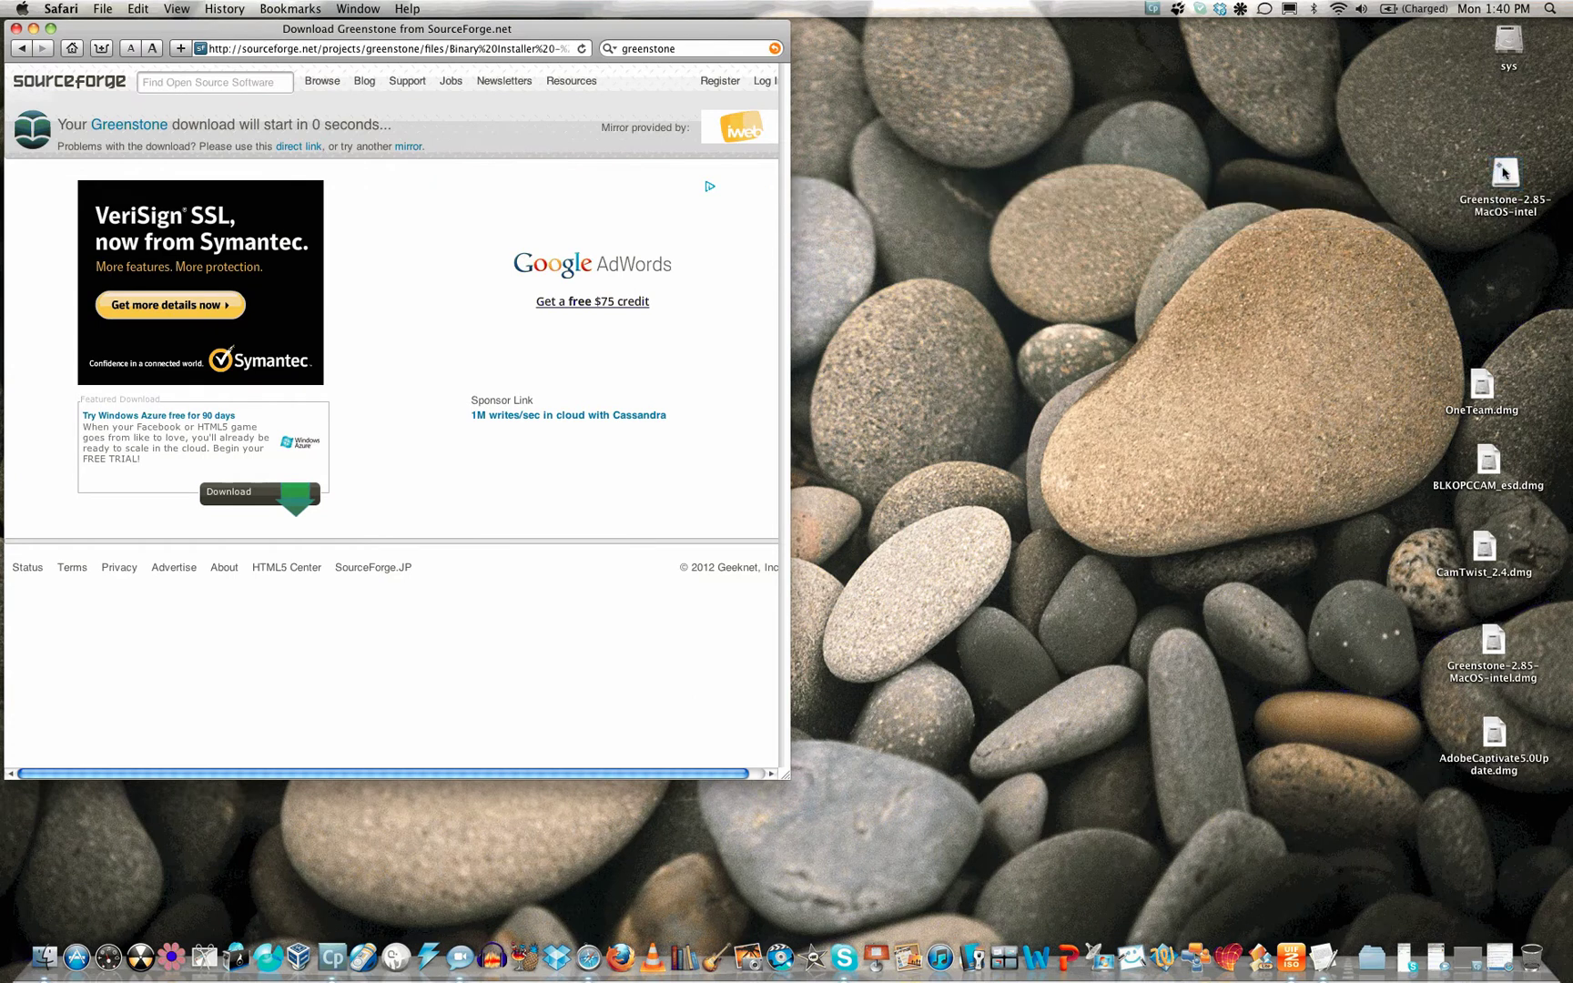
{"action": "left_click", "coordinate": [1504, 172]}
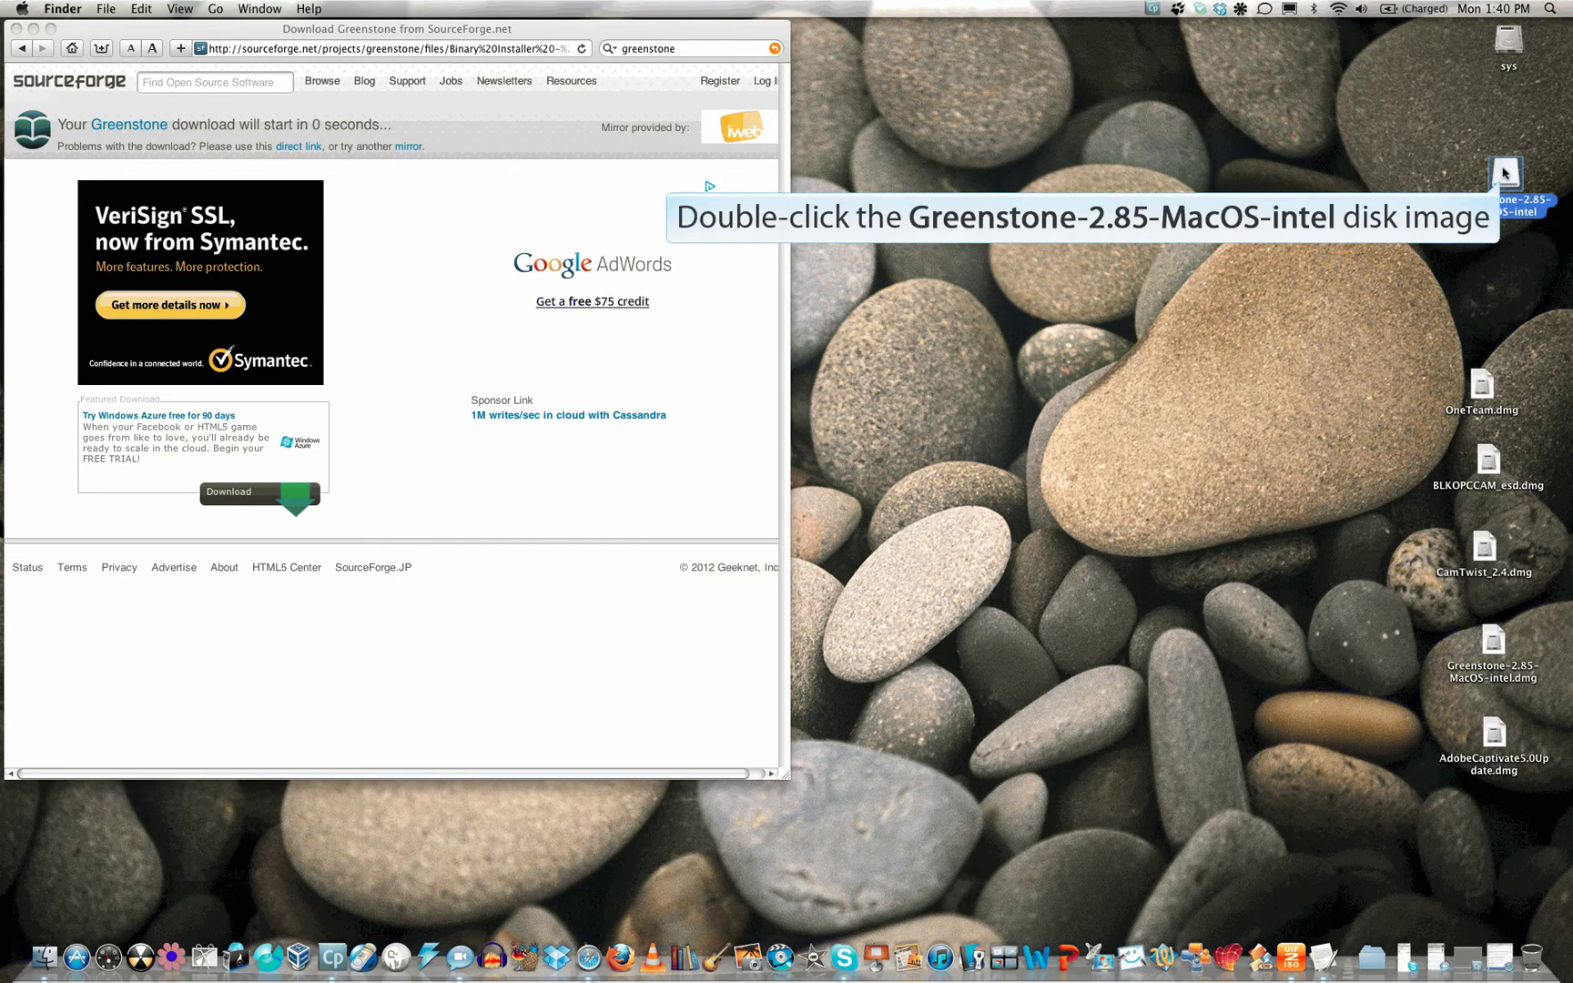
{"action": "double_click", "coordinate": [1504, 181]}
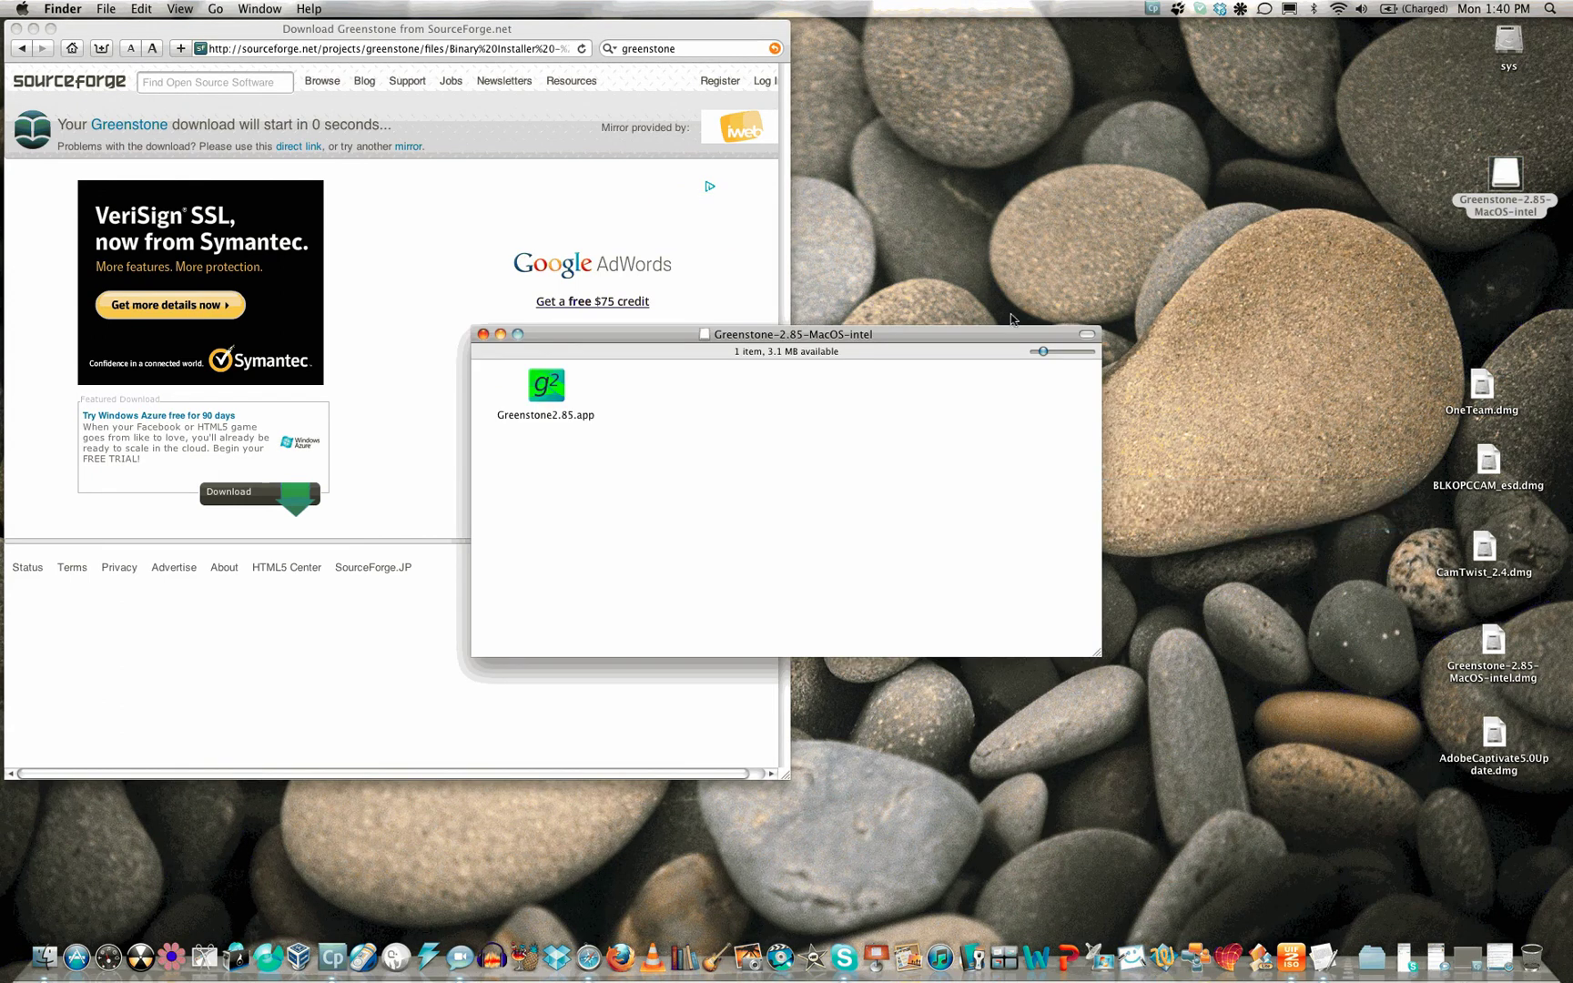
{"action": "left_click_drag", "start_coordinate": [904, 333], "coordinate": [1086, 311]}
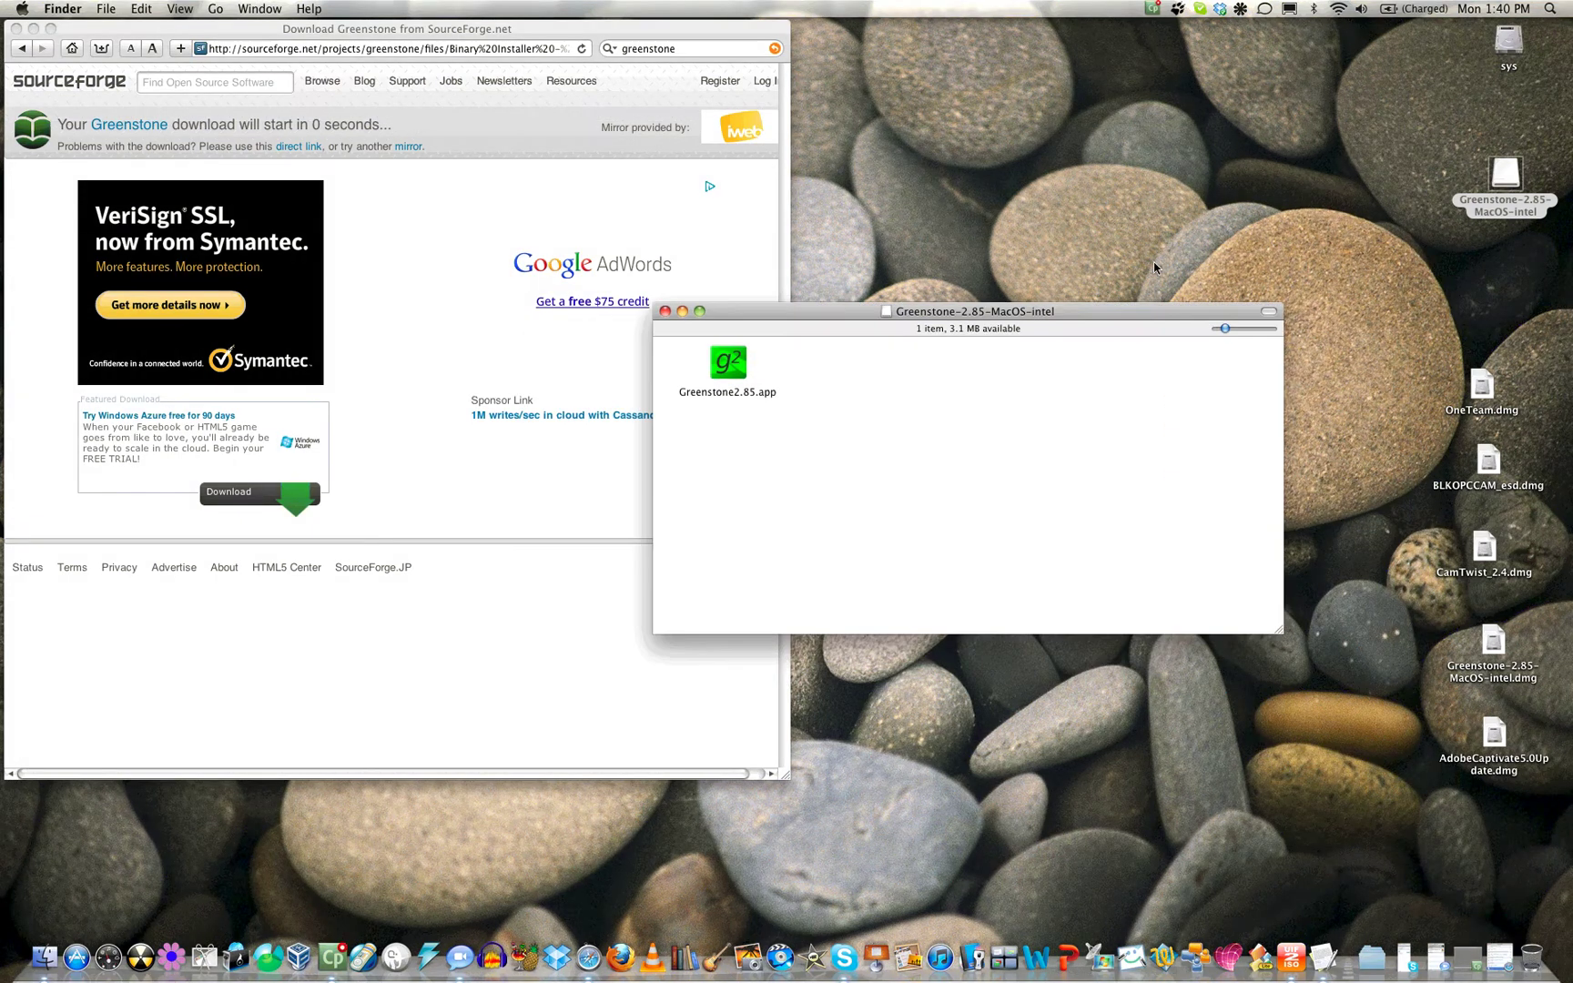
{"action": "left_click_drag", "start_coordinate": [1155, 267], "coordinate": [1239, 188]}
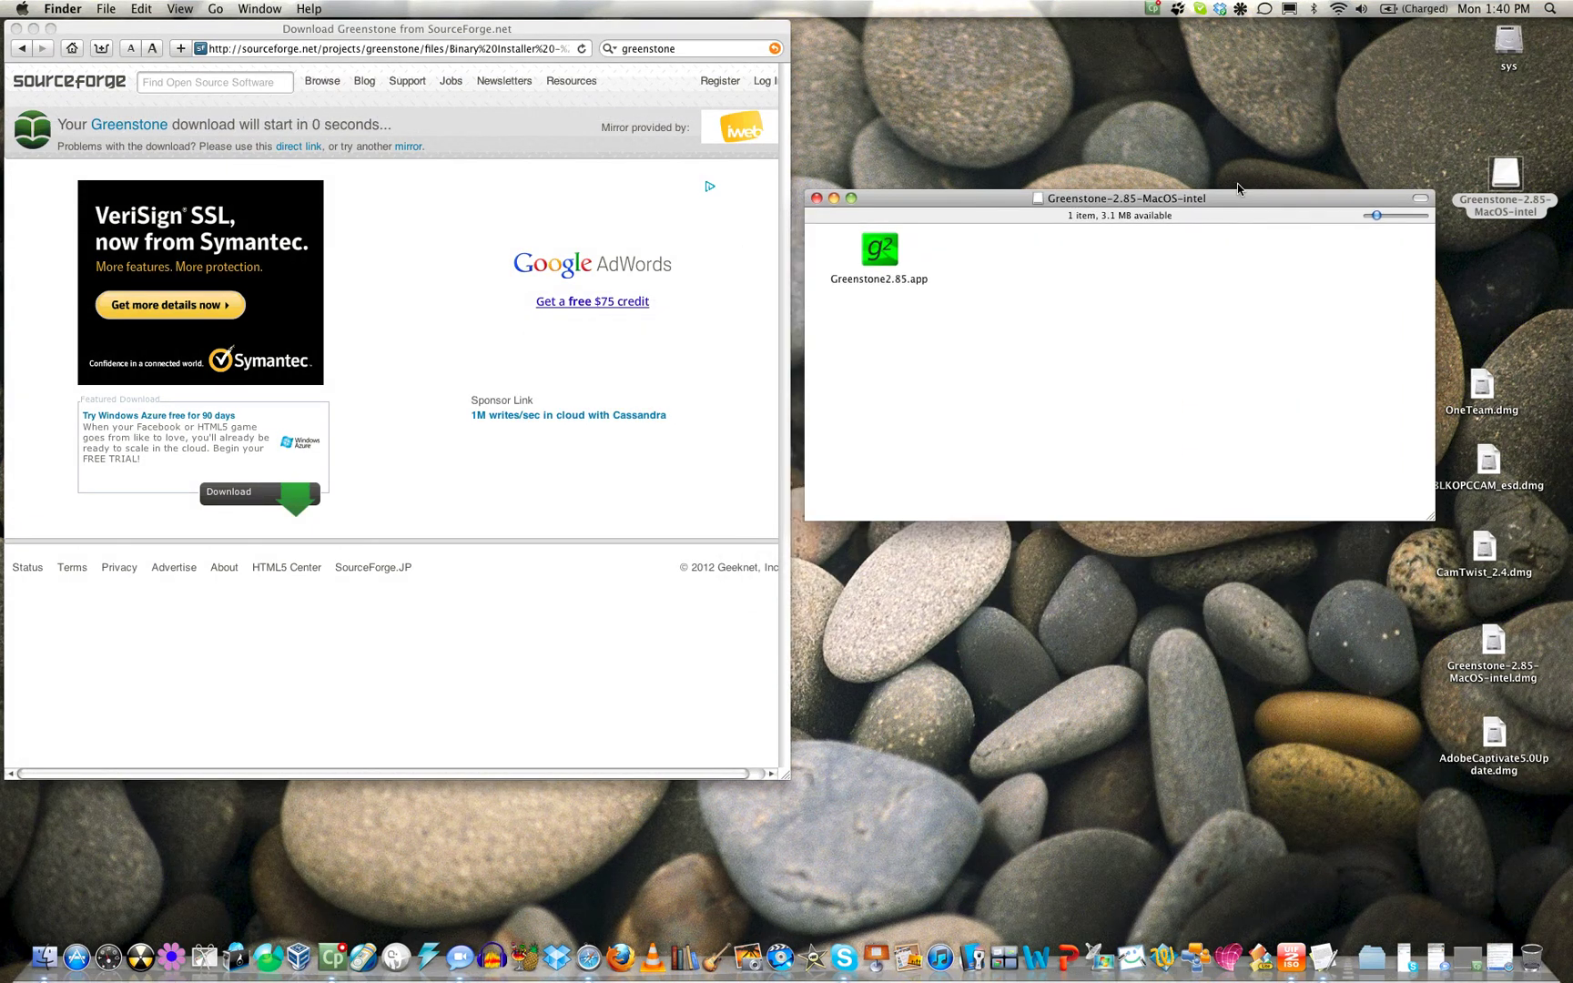
- Launch Greenstone2.85.app, confirm opening the downloaded app, and minimize the volume window
{"action": "double_click", "coordinate": [876, 242]}
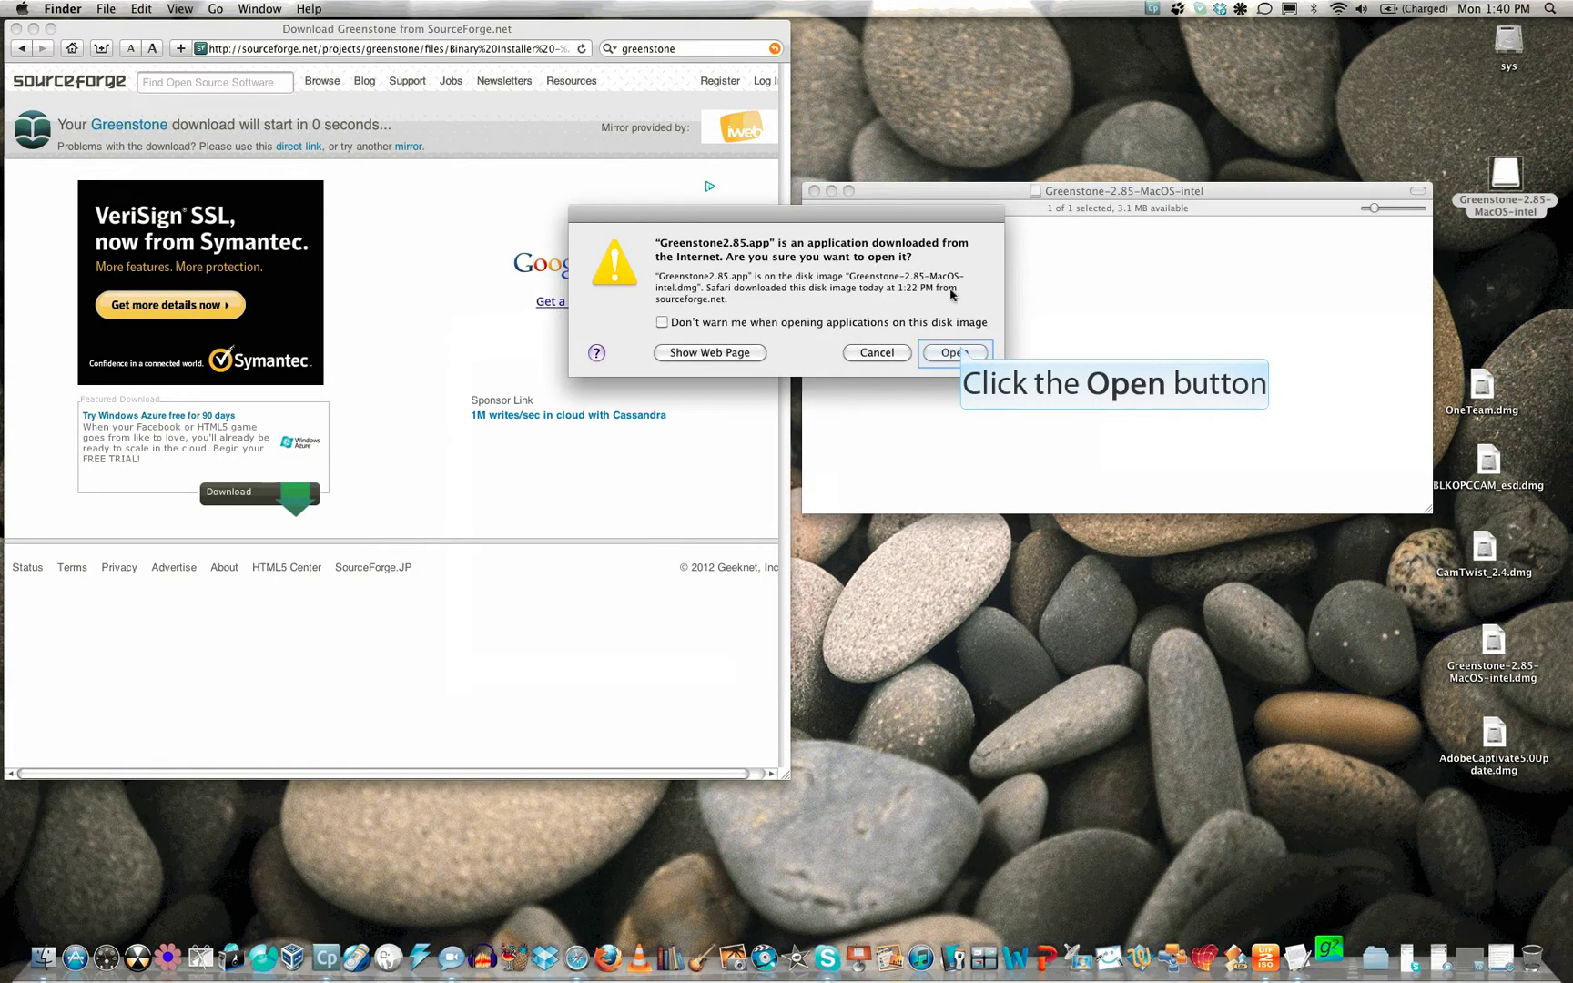
{"action": "left_click", "coordinate": [955, 353]}
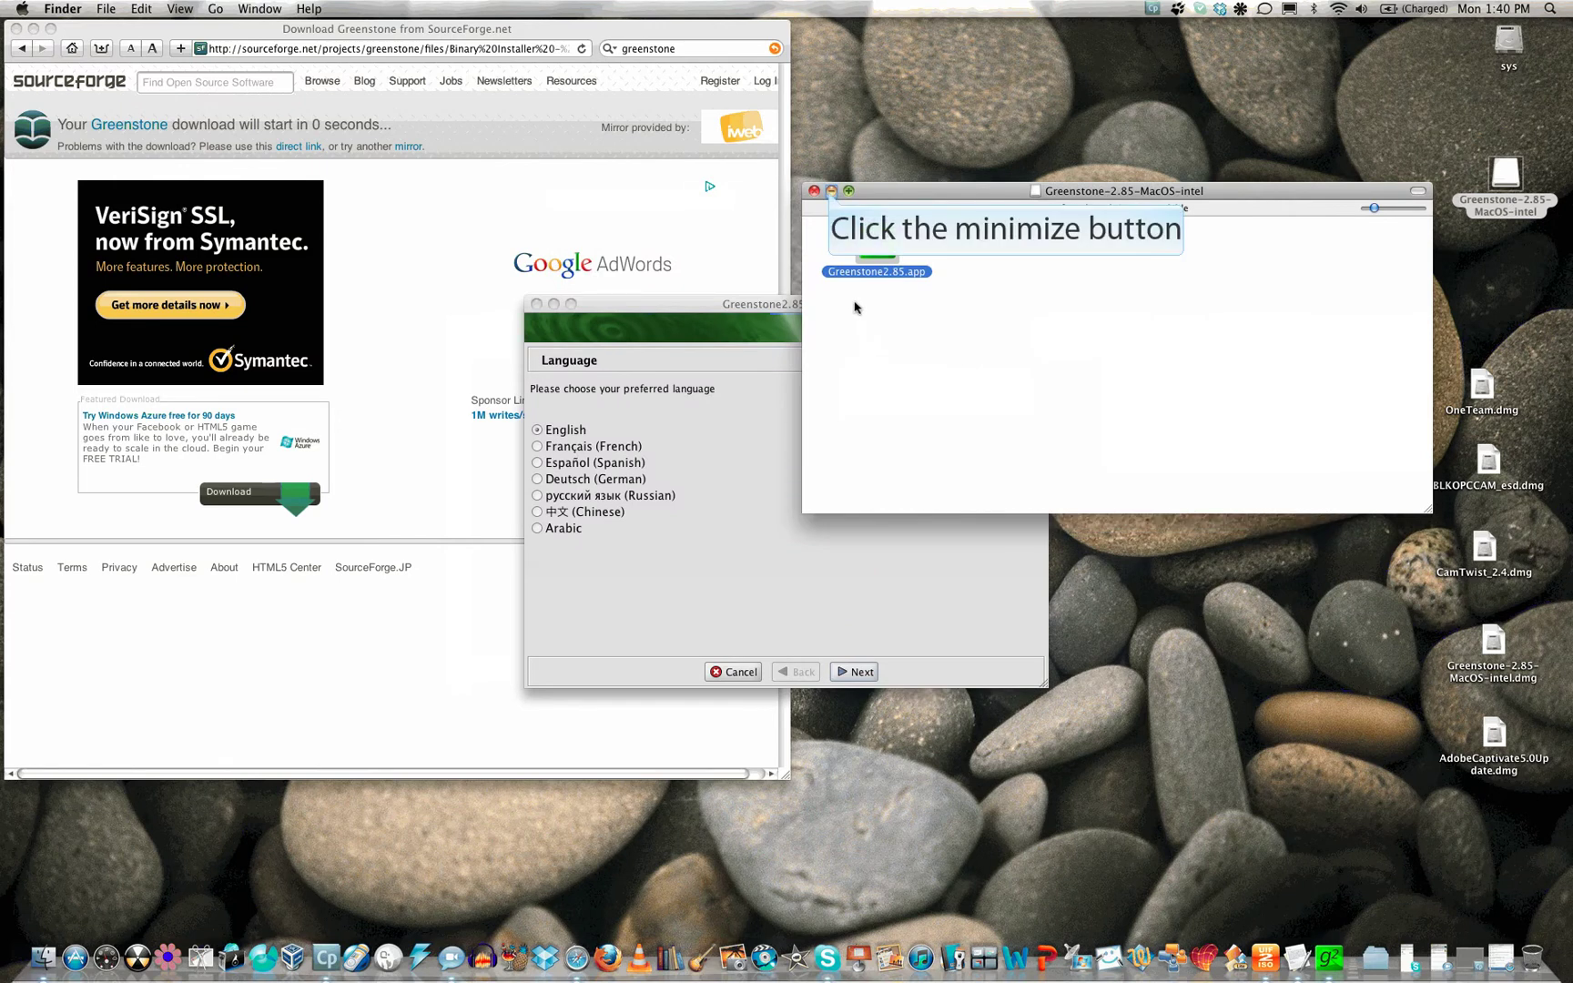
{"action": "left_click", "coordinate": [831, 191]}
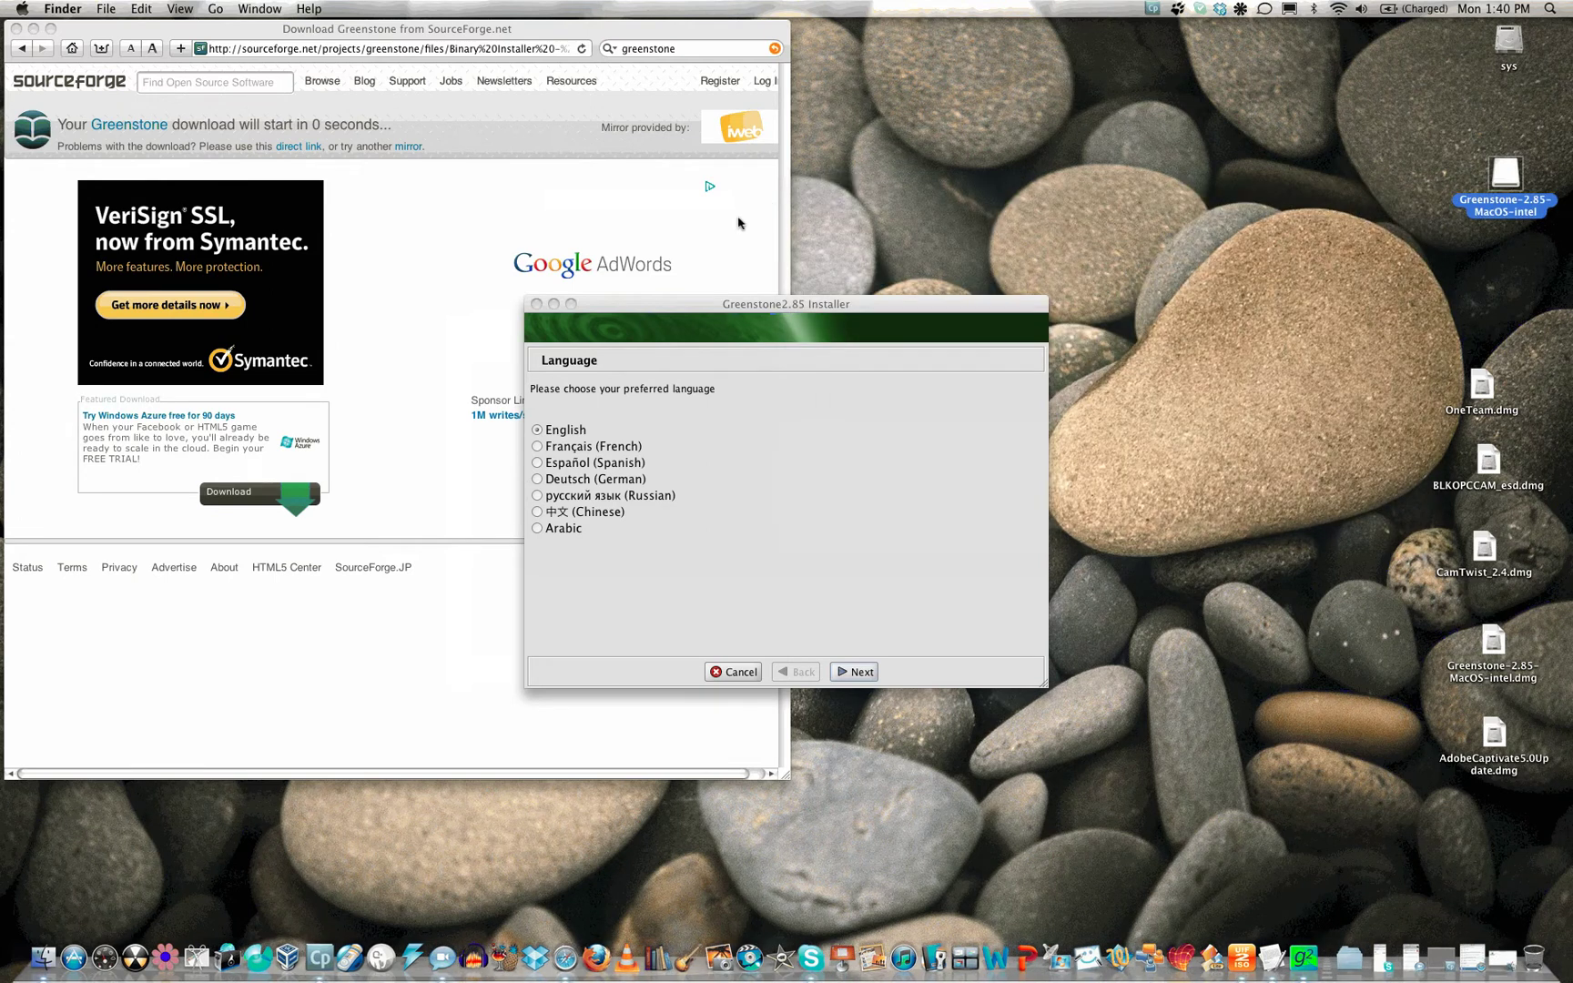
- Keep English, pass the introduction, and scroll through the GNU GPL licence
{"action": "left_click_drag", "start_coordinate": [701, 315], "coordinate": [754, 259]}
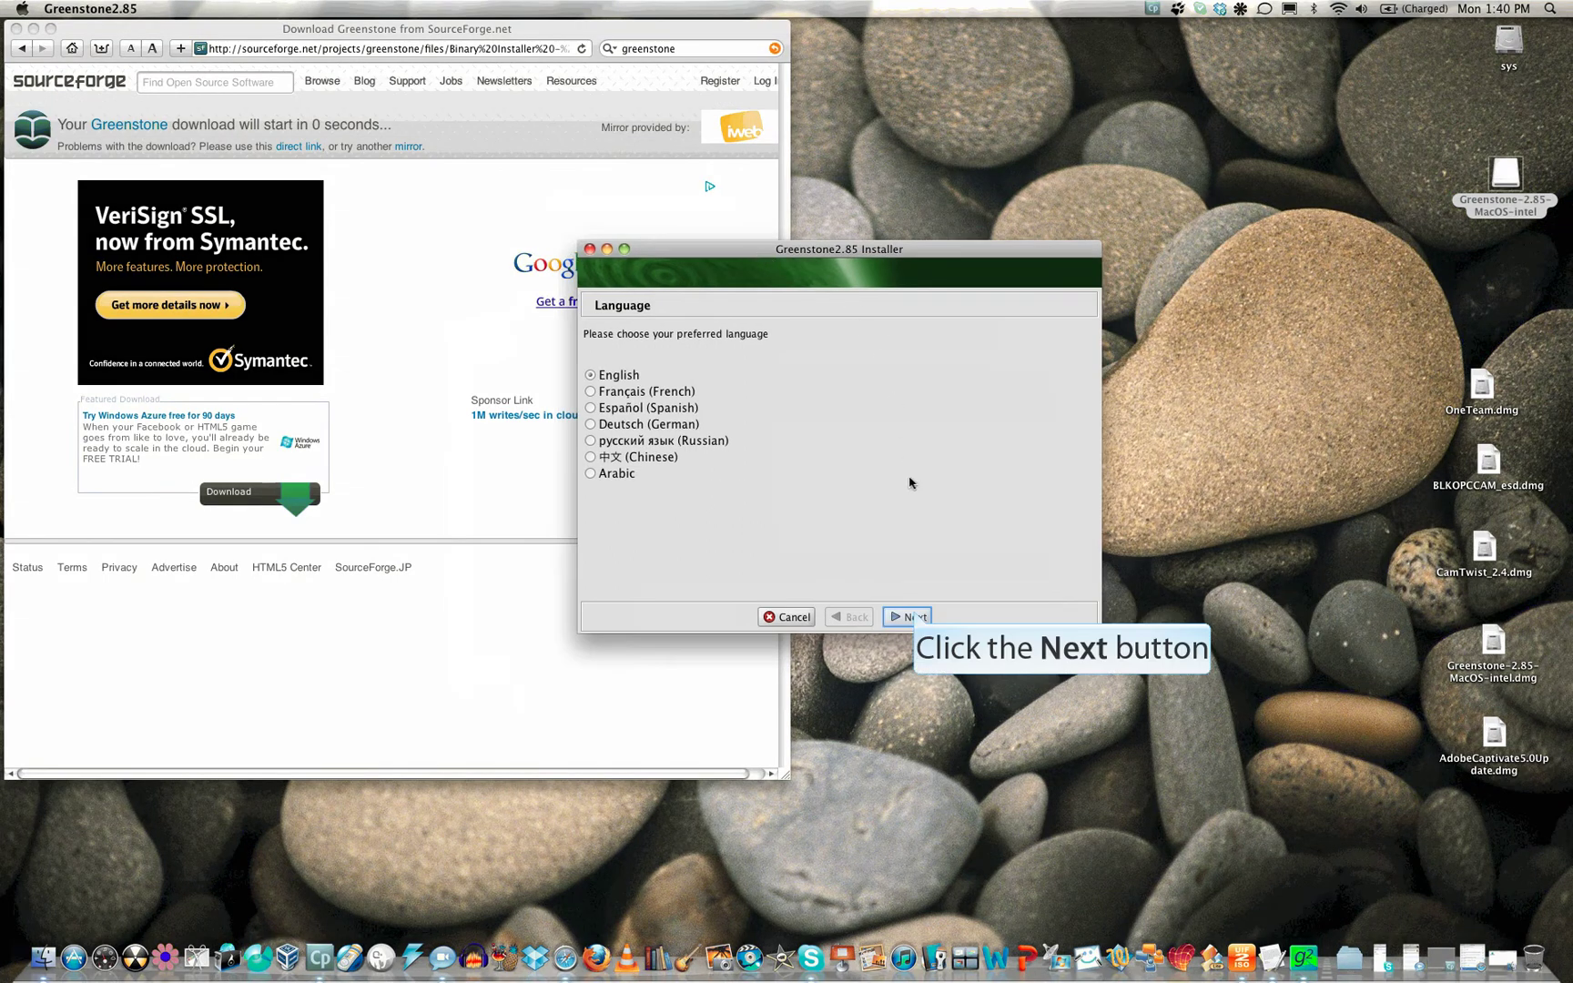
{"action": "left_click", "coordinate": [916, 617]}
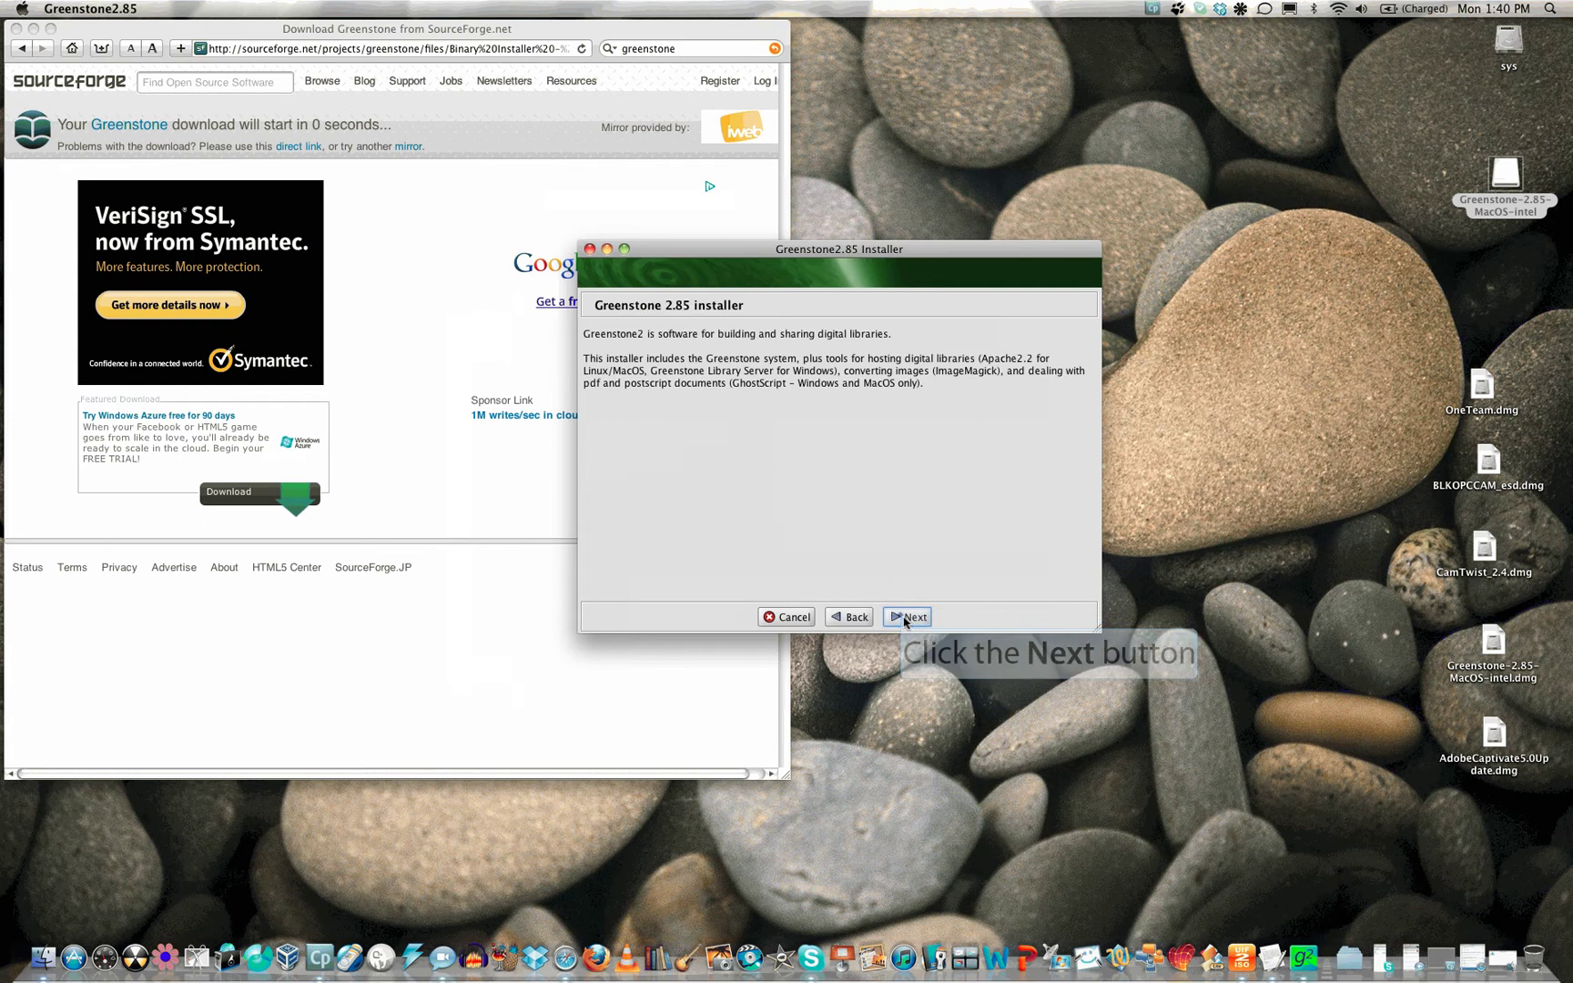
{"action": "left_click", "coordinate": [909, 618]}
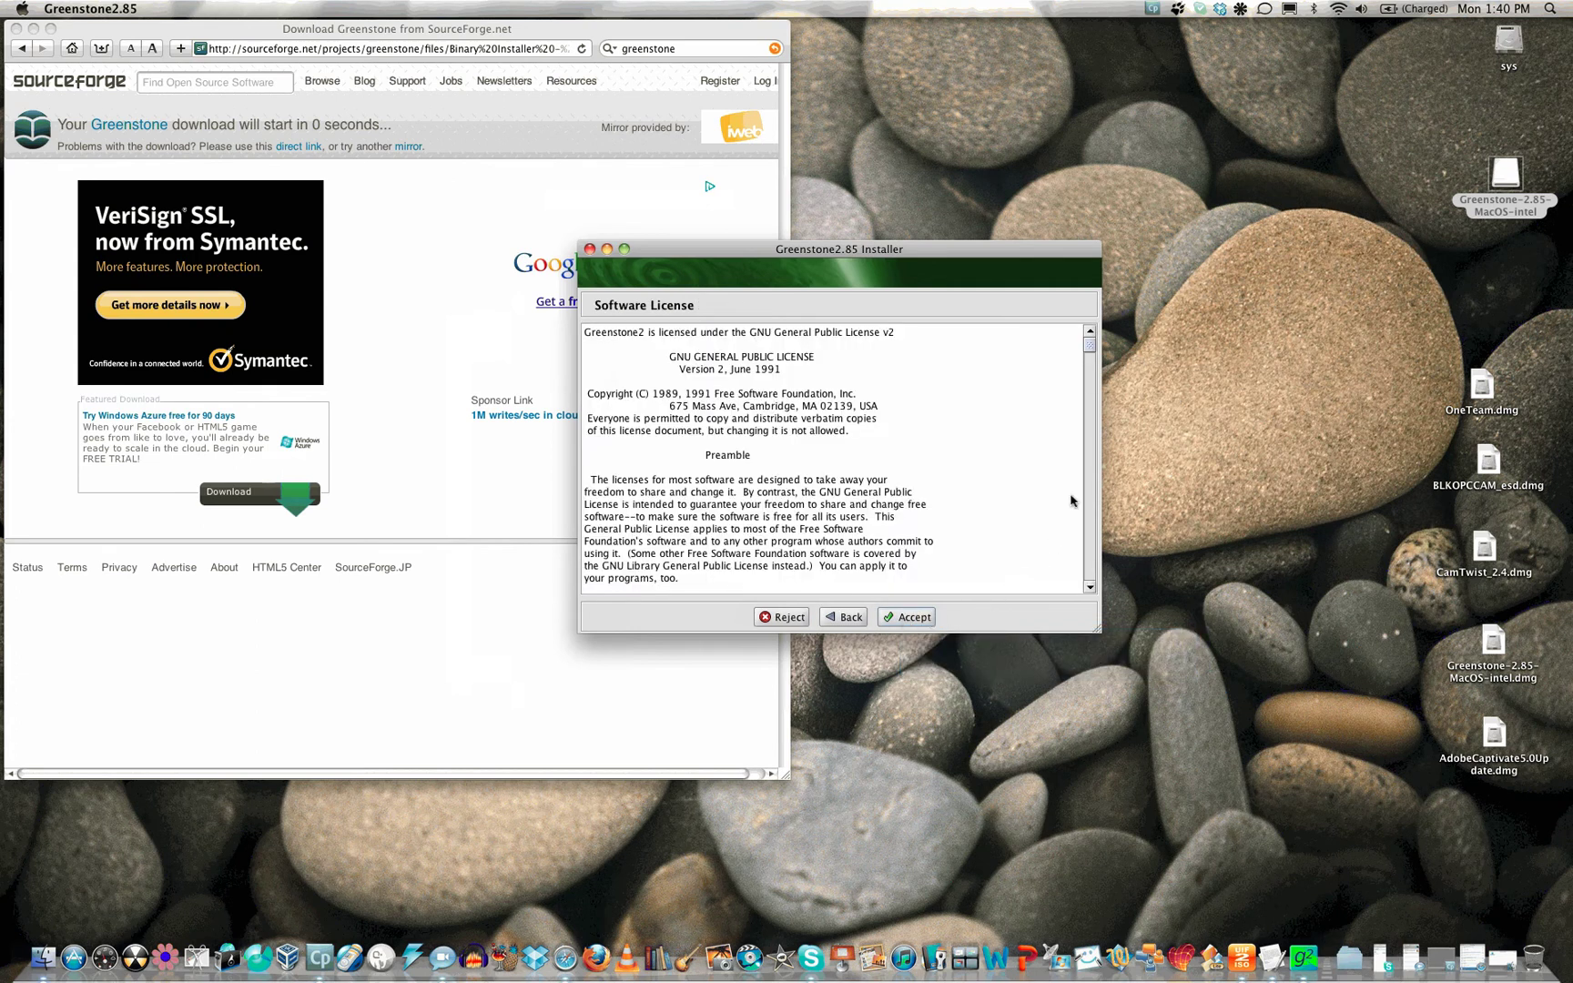
{"action": "scroll", "coordinate": [1092, 351], "scroll_direction": "down", "scroll_amount": 1}
{"action": "scroll", "coordinate": [1092, 350], "scroll_direction": "down", "scroll_amount": 3}
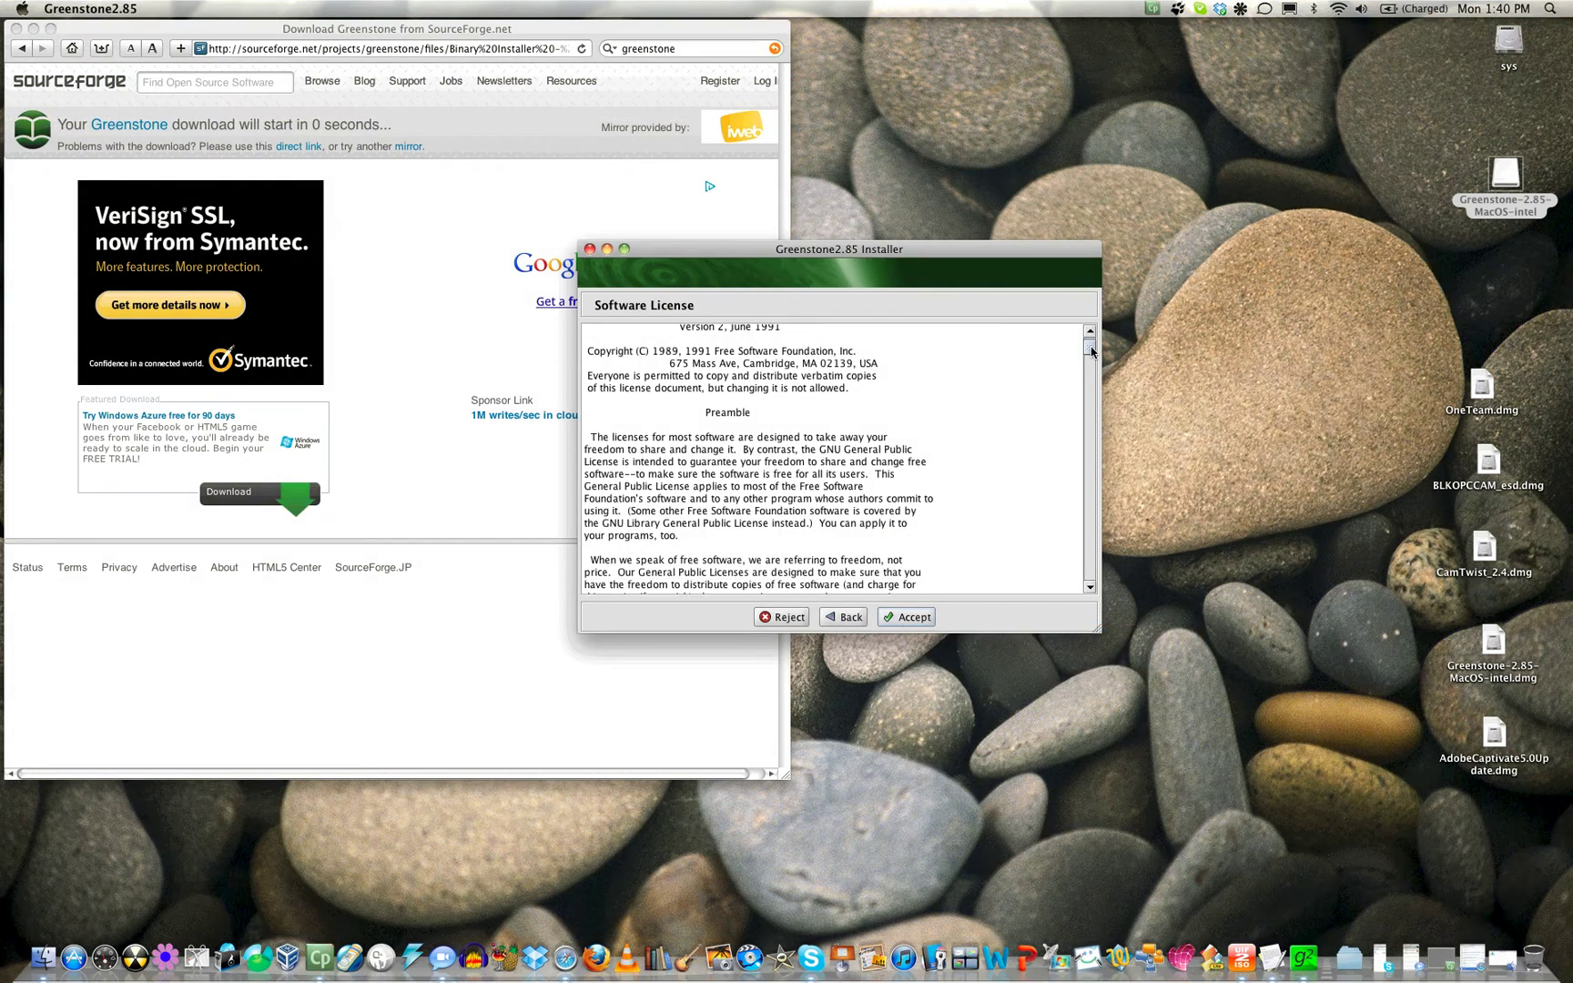
{"action": "left_click_drag", "start_coordinate": [1092, 350], "coordinate": [1096, 620]}
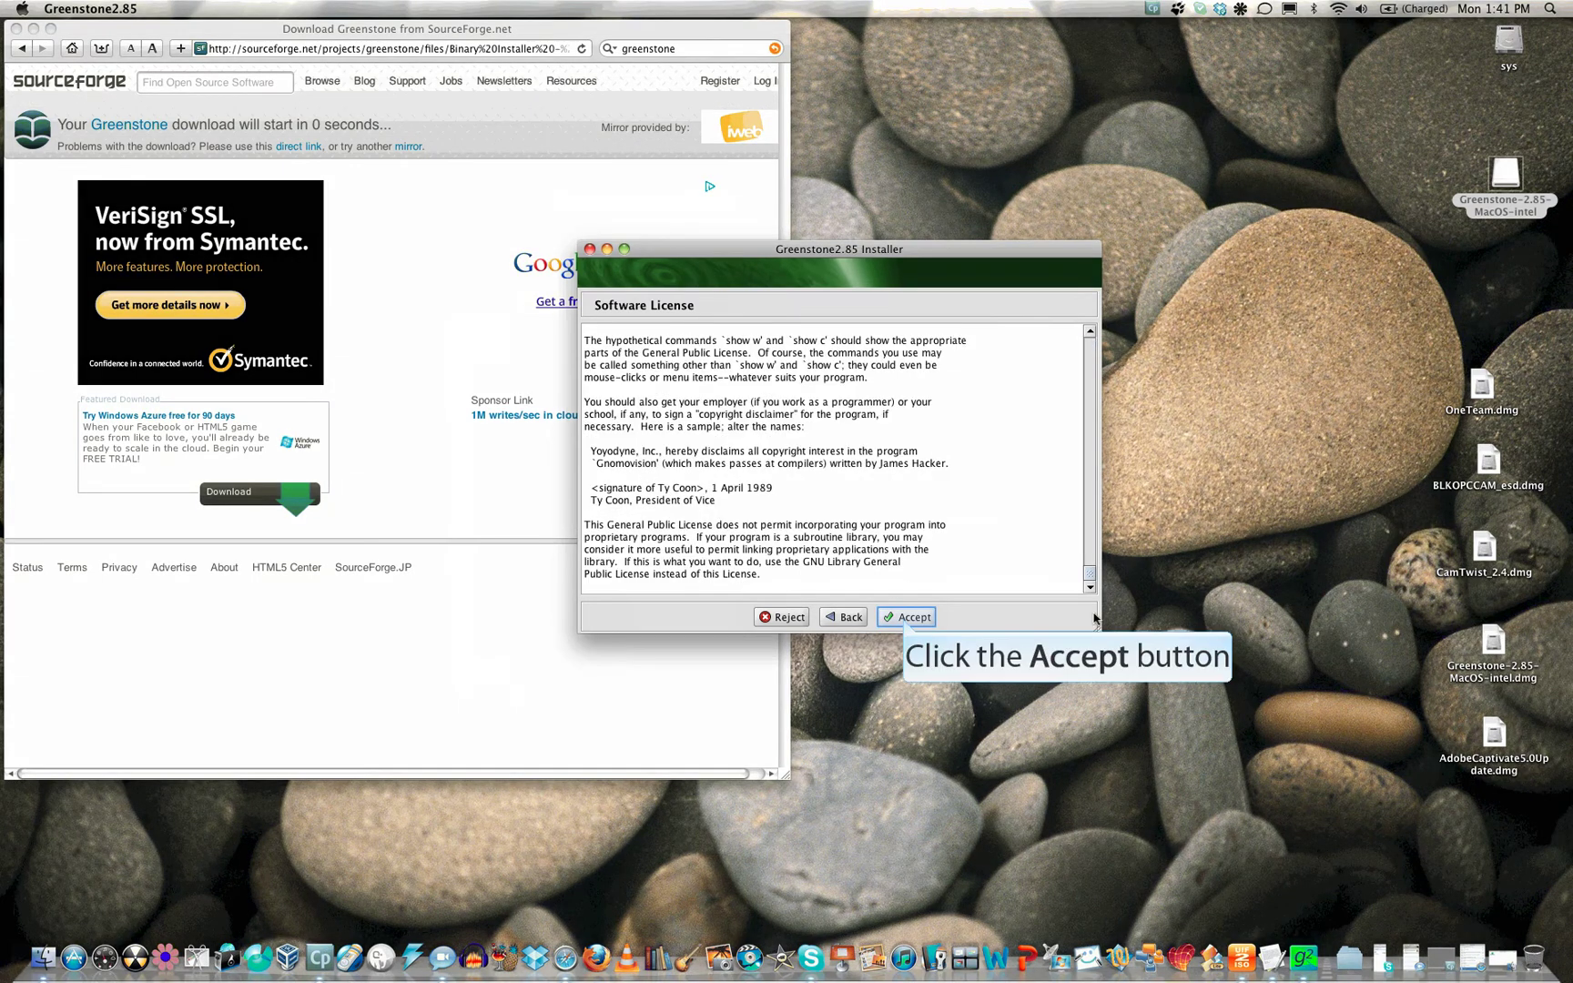
- Accept the licence, create the default Greenstone install folder, and keep all four components
{"action": "left_click", "coordinate": [907, 619]}
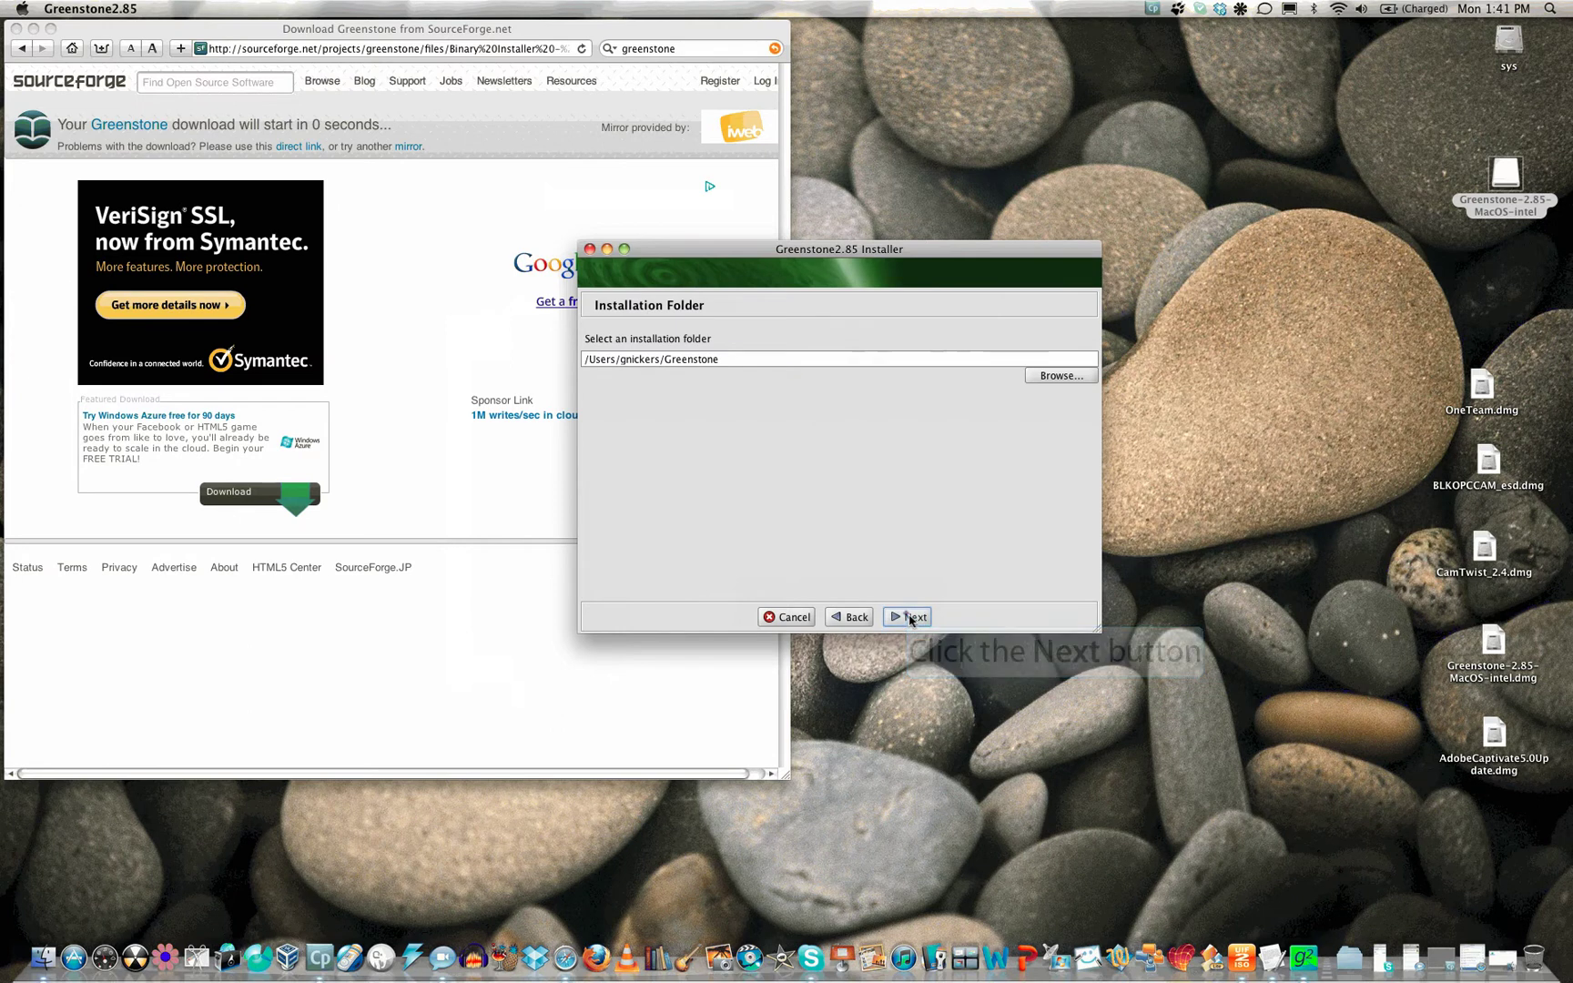
{"action": "left_click", "coordinate": [909, 619]}
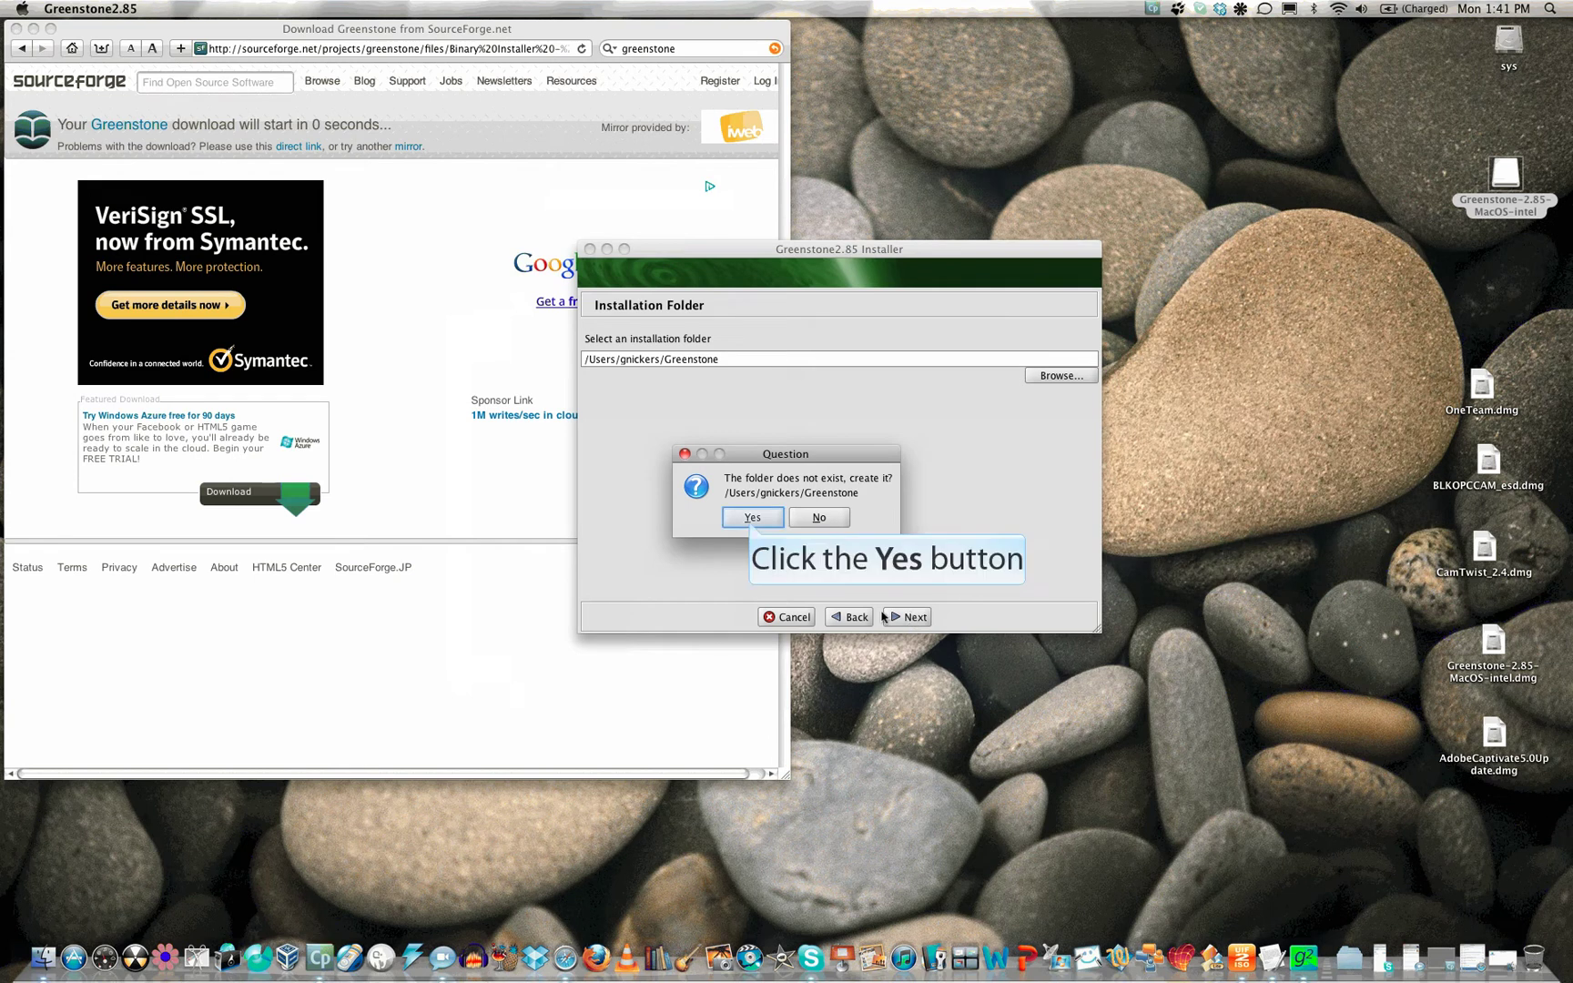
{"action": "left_click", "coordinate": [752, 517]}
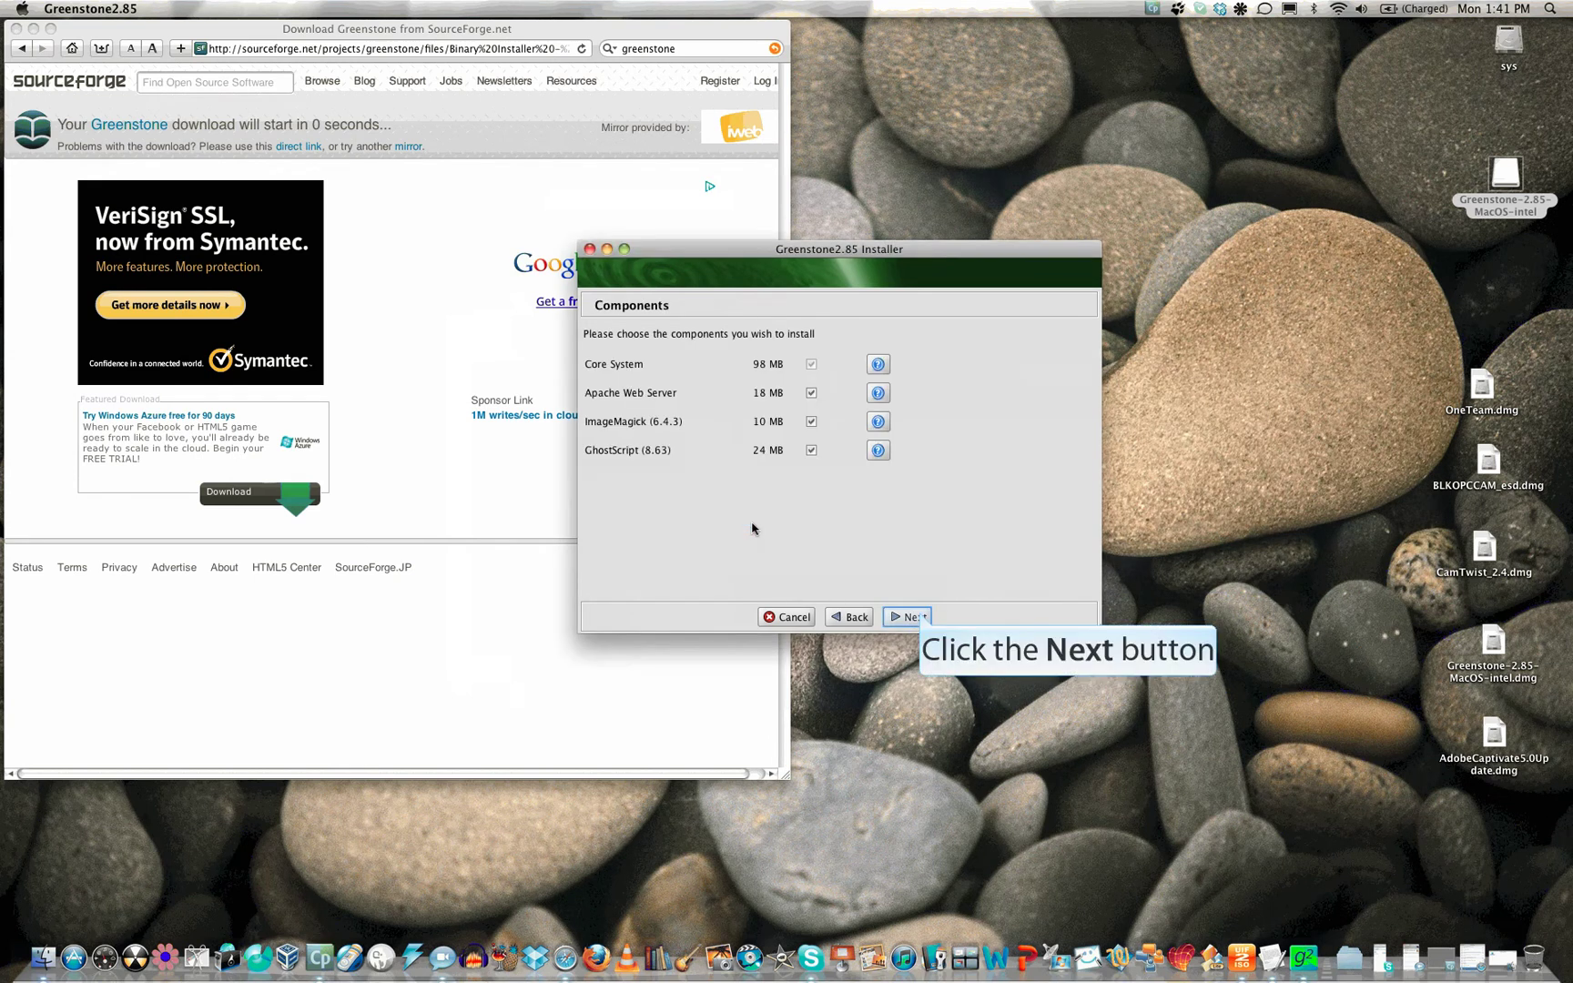
{"action": "left_click", "coordinate": [923, 619]}
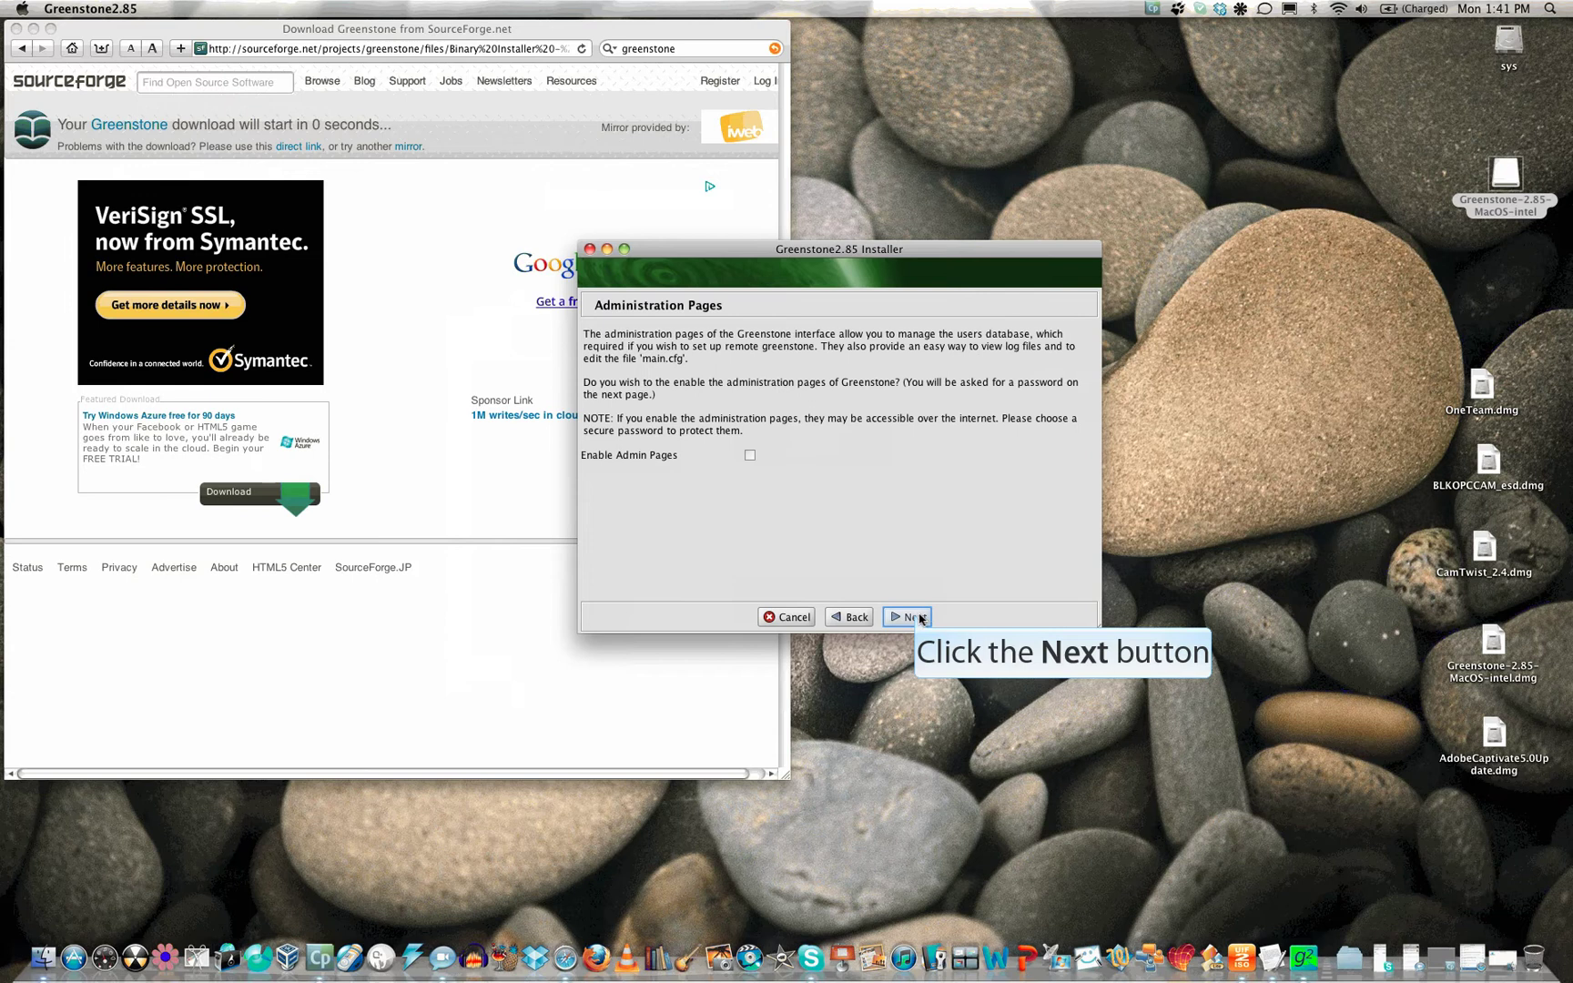
- Leave admin pages disabled, install Greenstone, dismiss the Finished message, and exit the installer
{"action": "left_click", "coordinate": [915, 618]}
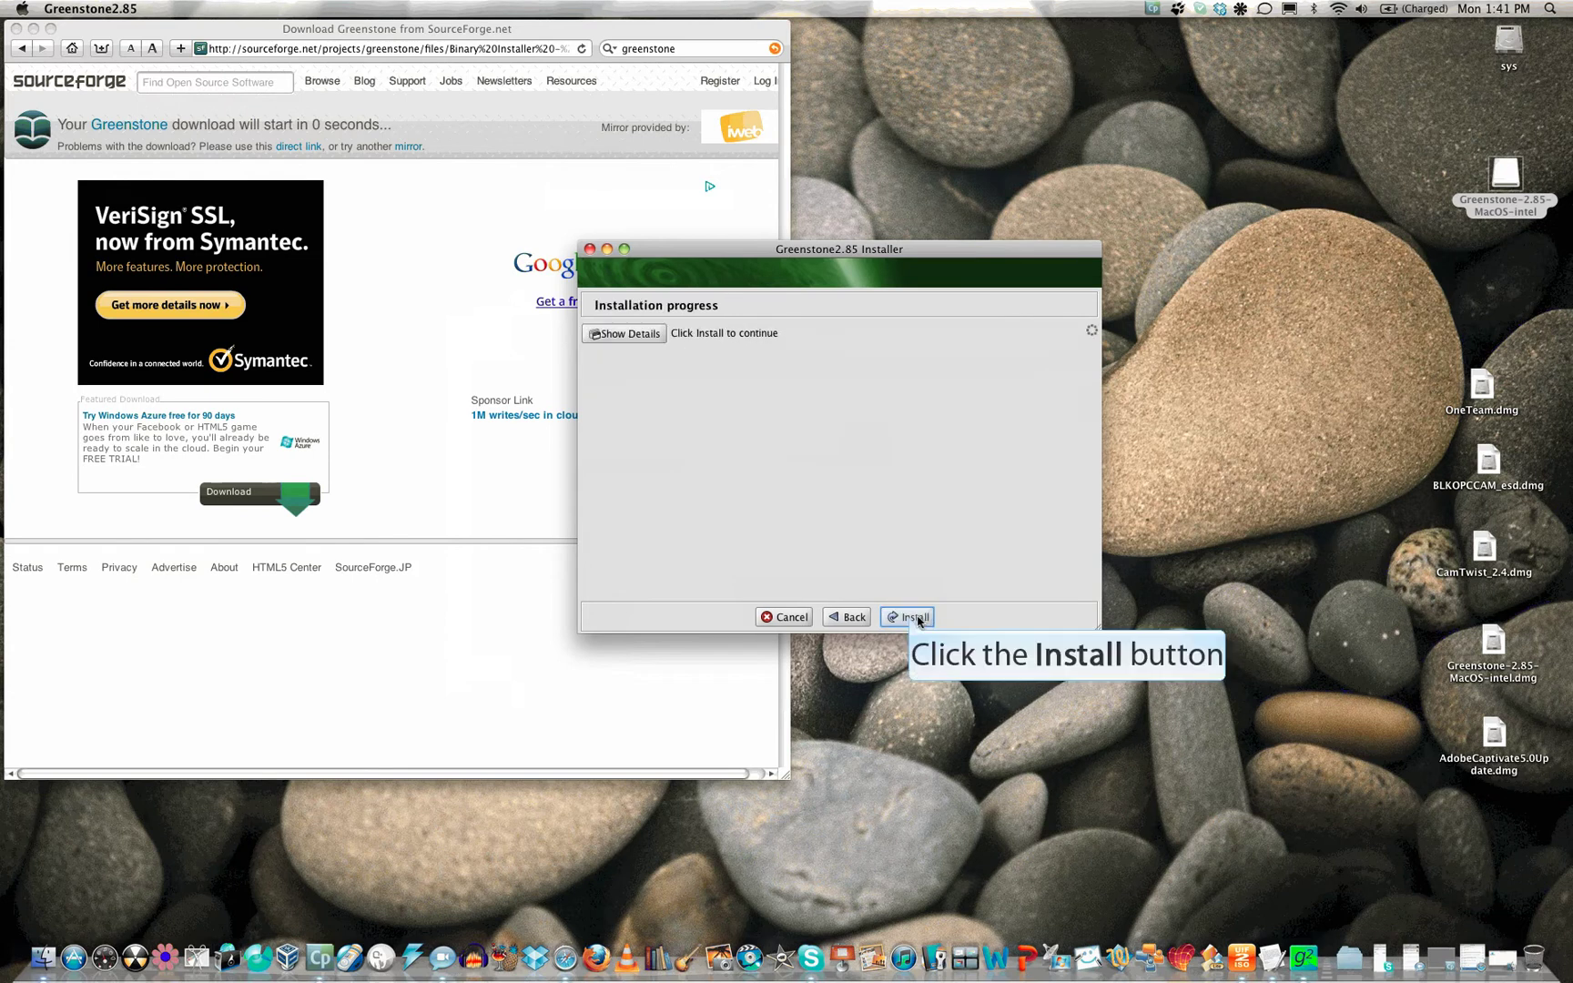
{"action": "left_click", "coordinate": [913, 617]}
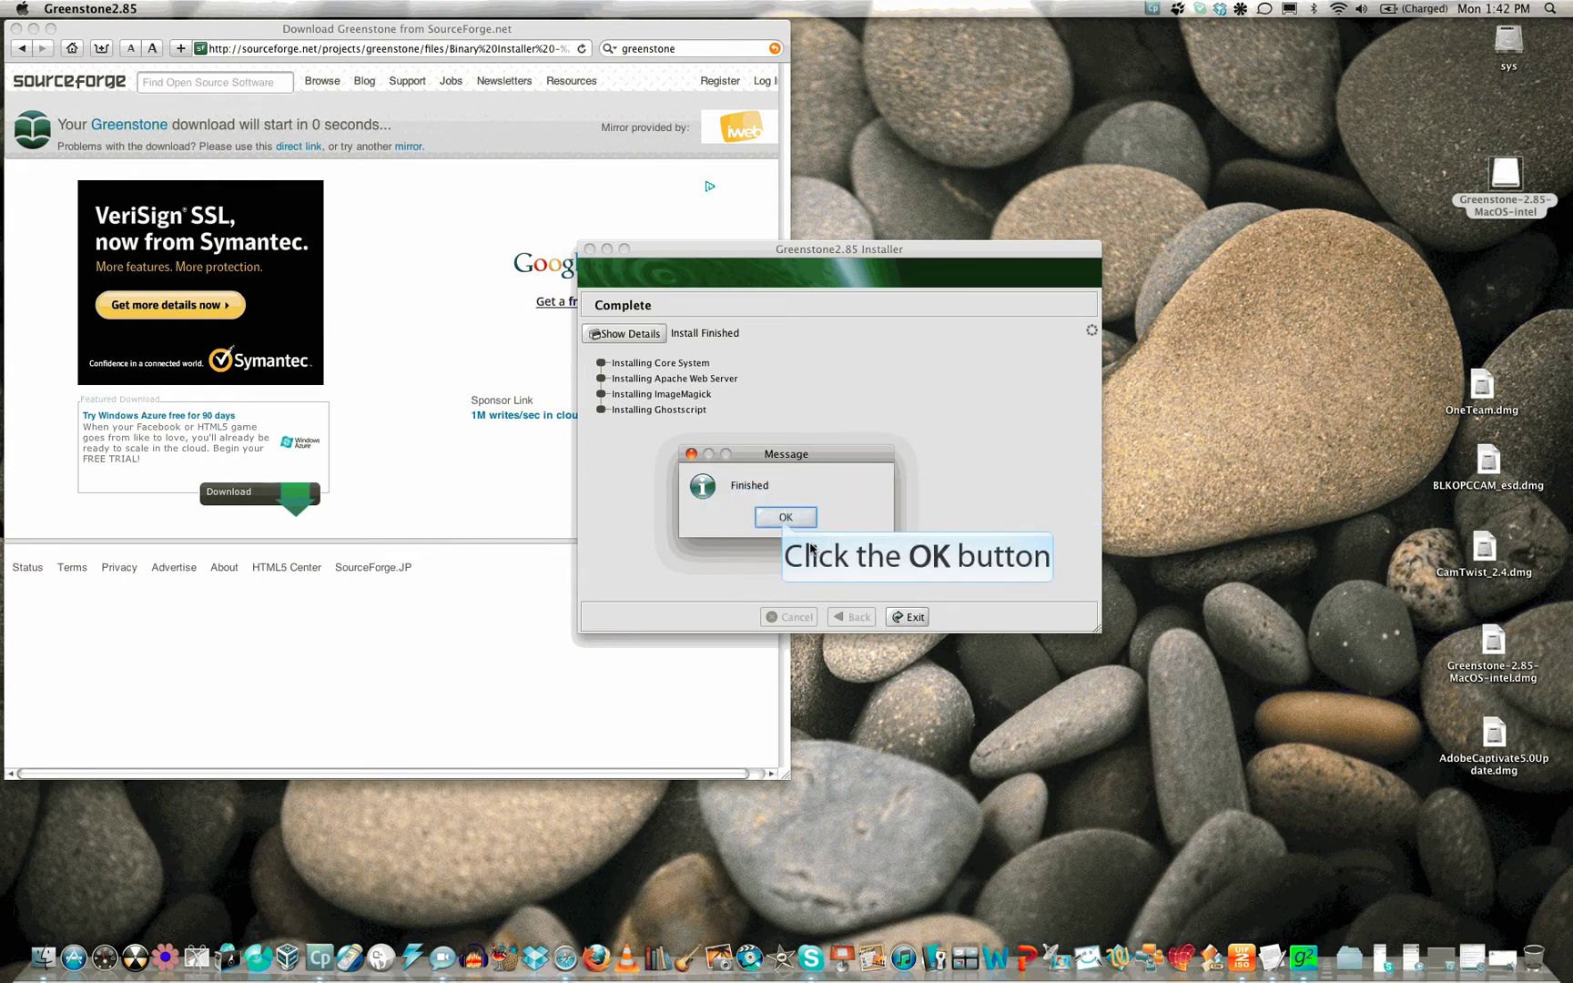
{"action": "left_click", "coordinate": [786, 518]}
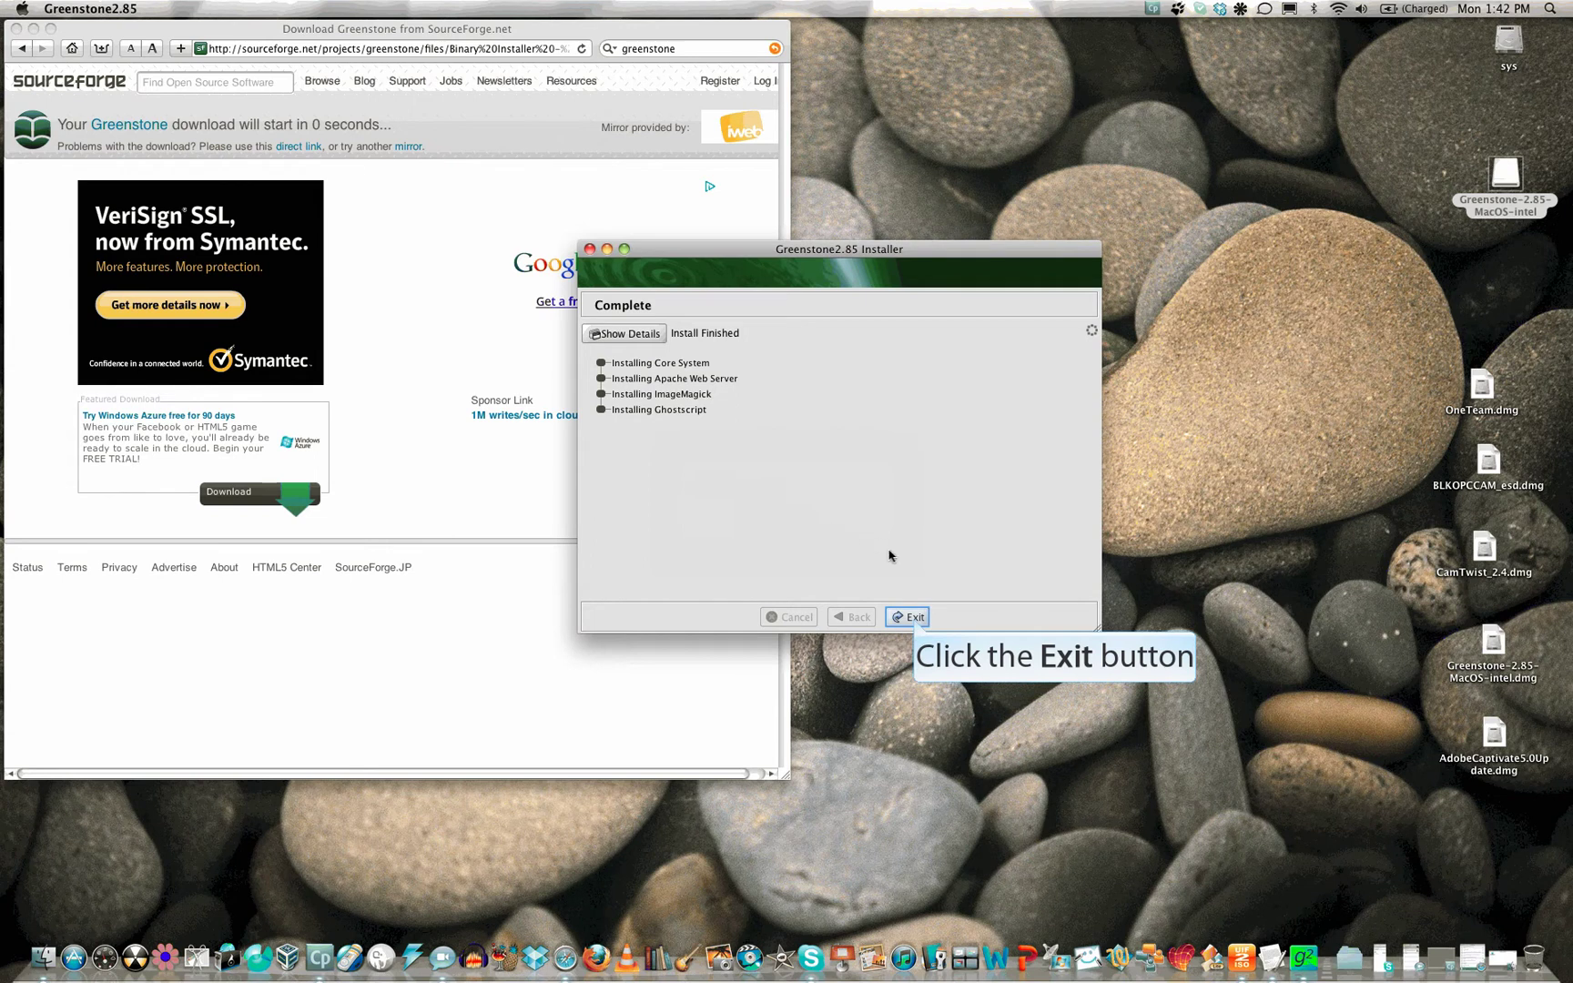
{"action": "left_click", "coordinate": [915, 618]}
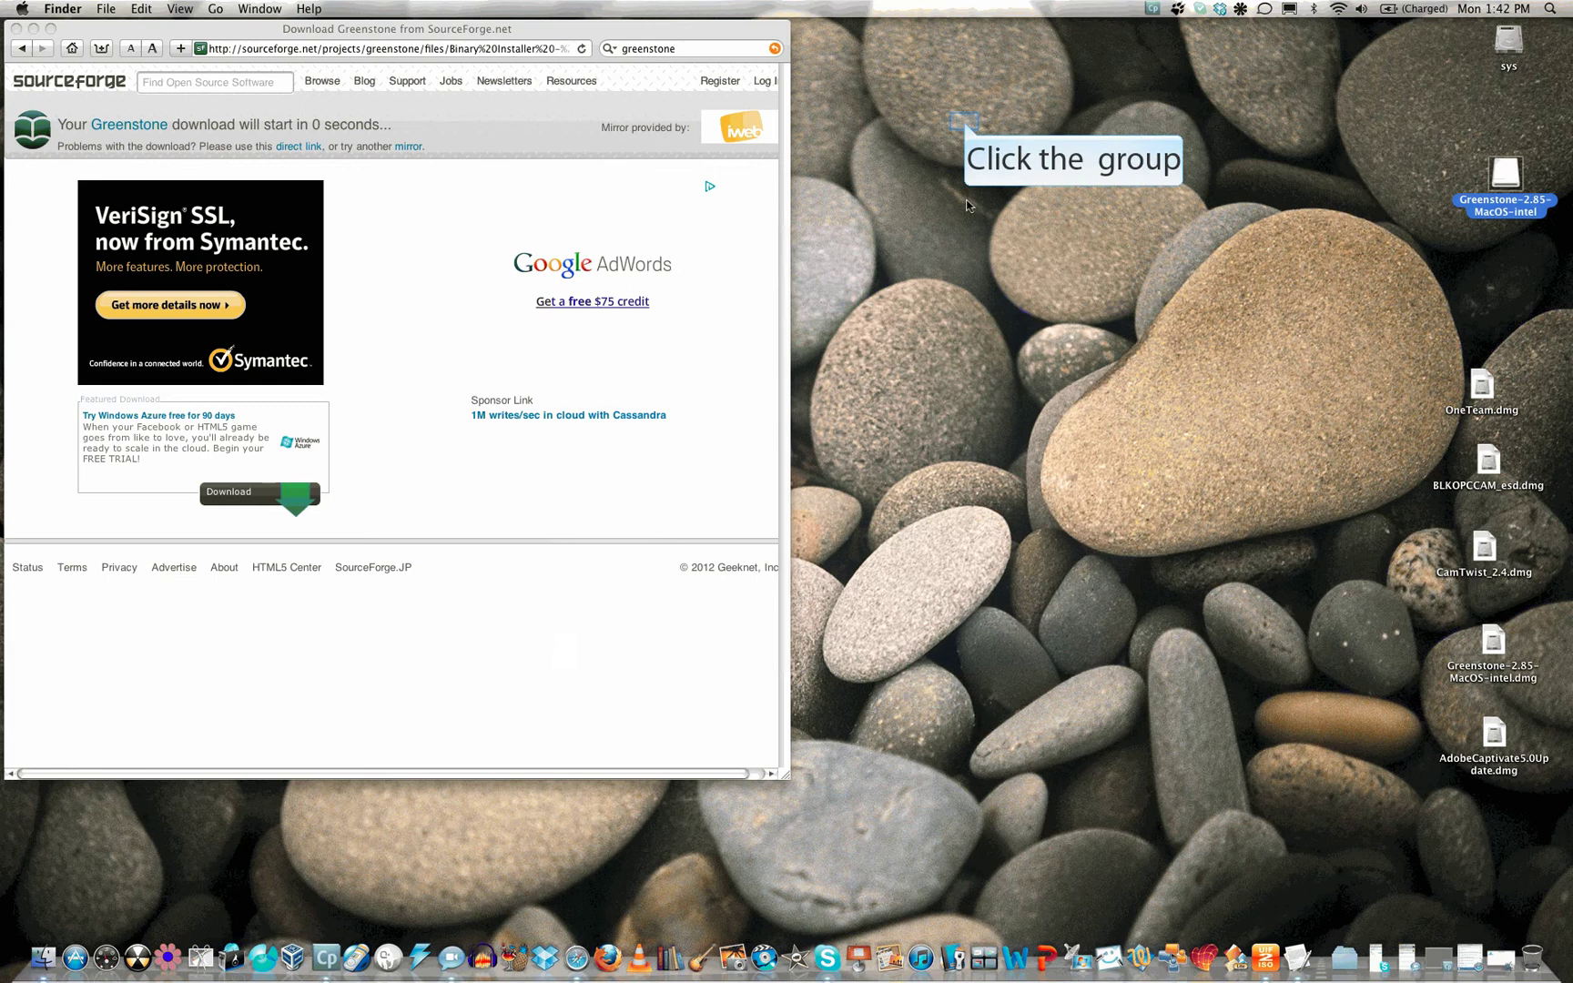
- Go to the home folder and open the newly installed Greenstone folder
{"action": "left_click", "coordinate": [965, 122]}
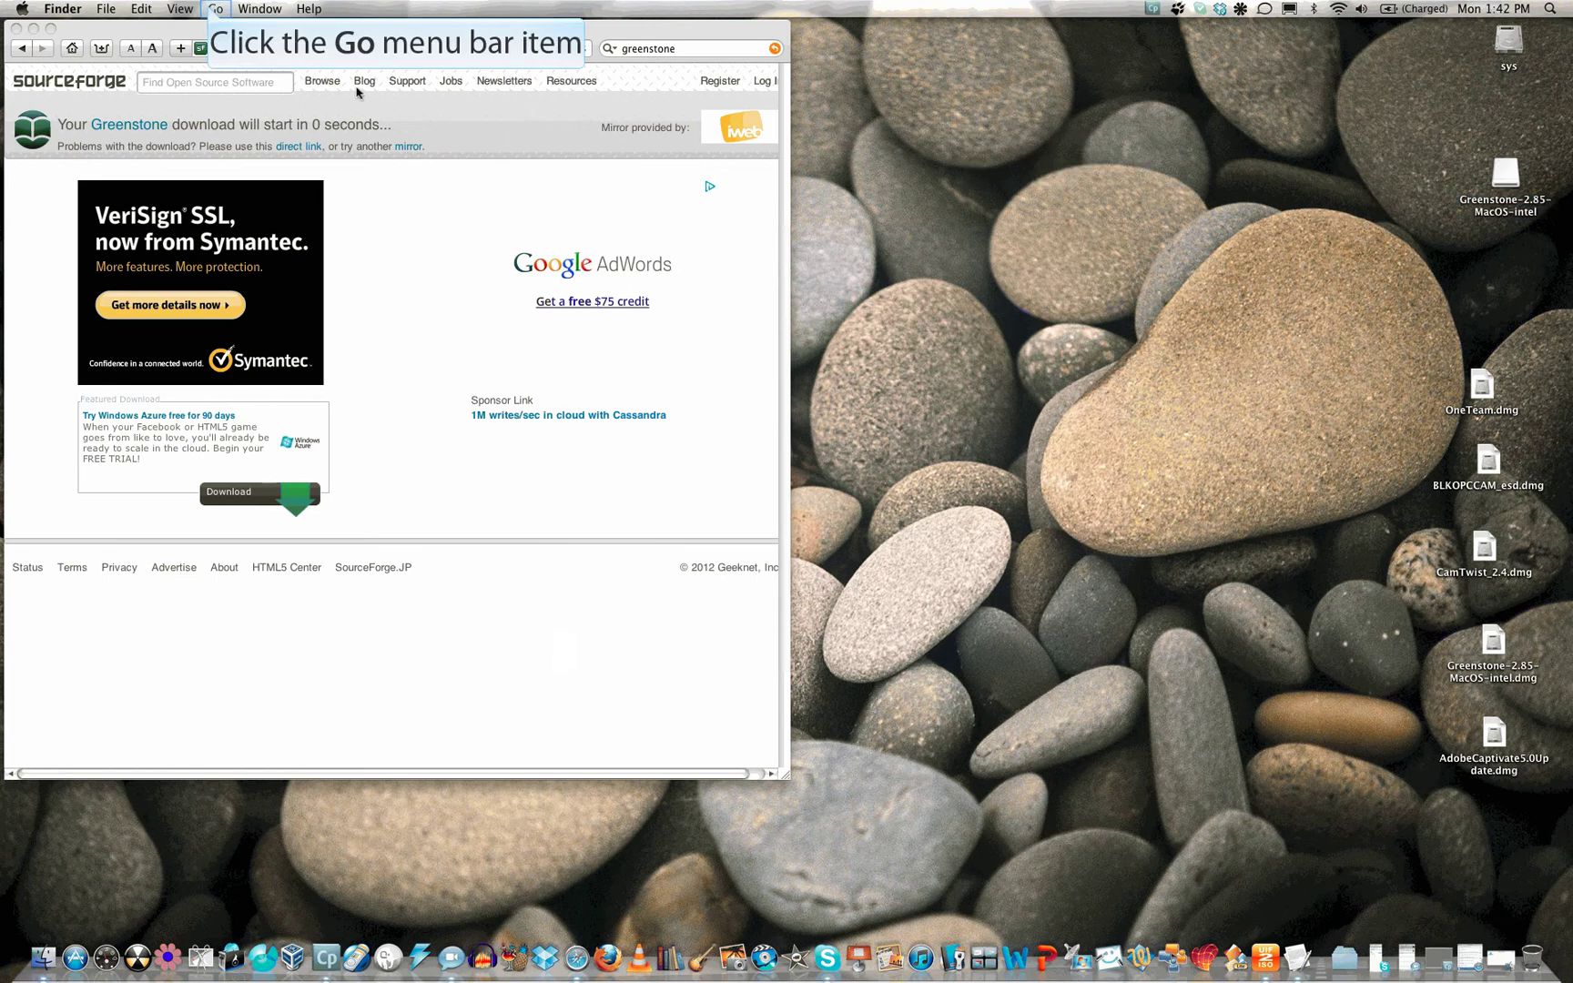
{"action": "left_click", "coordinate": [213, 10]}
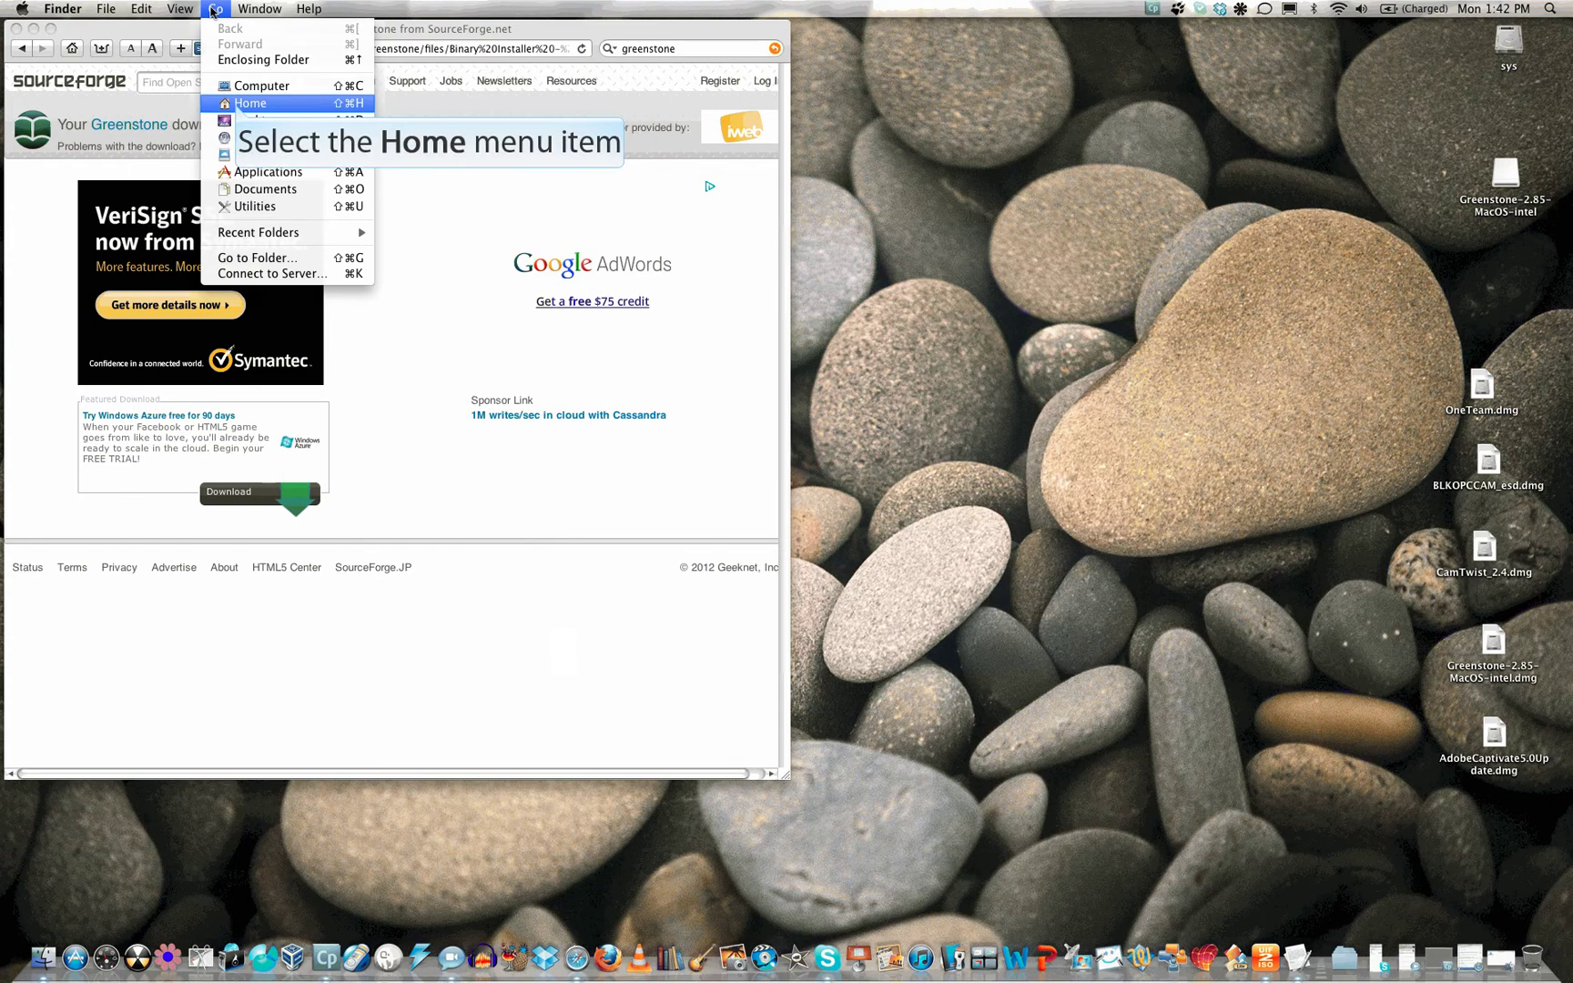
{"action": "left_click", "coordinate": [240, 107]}
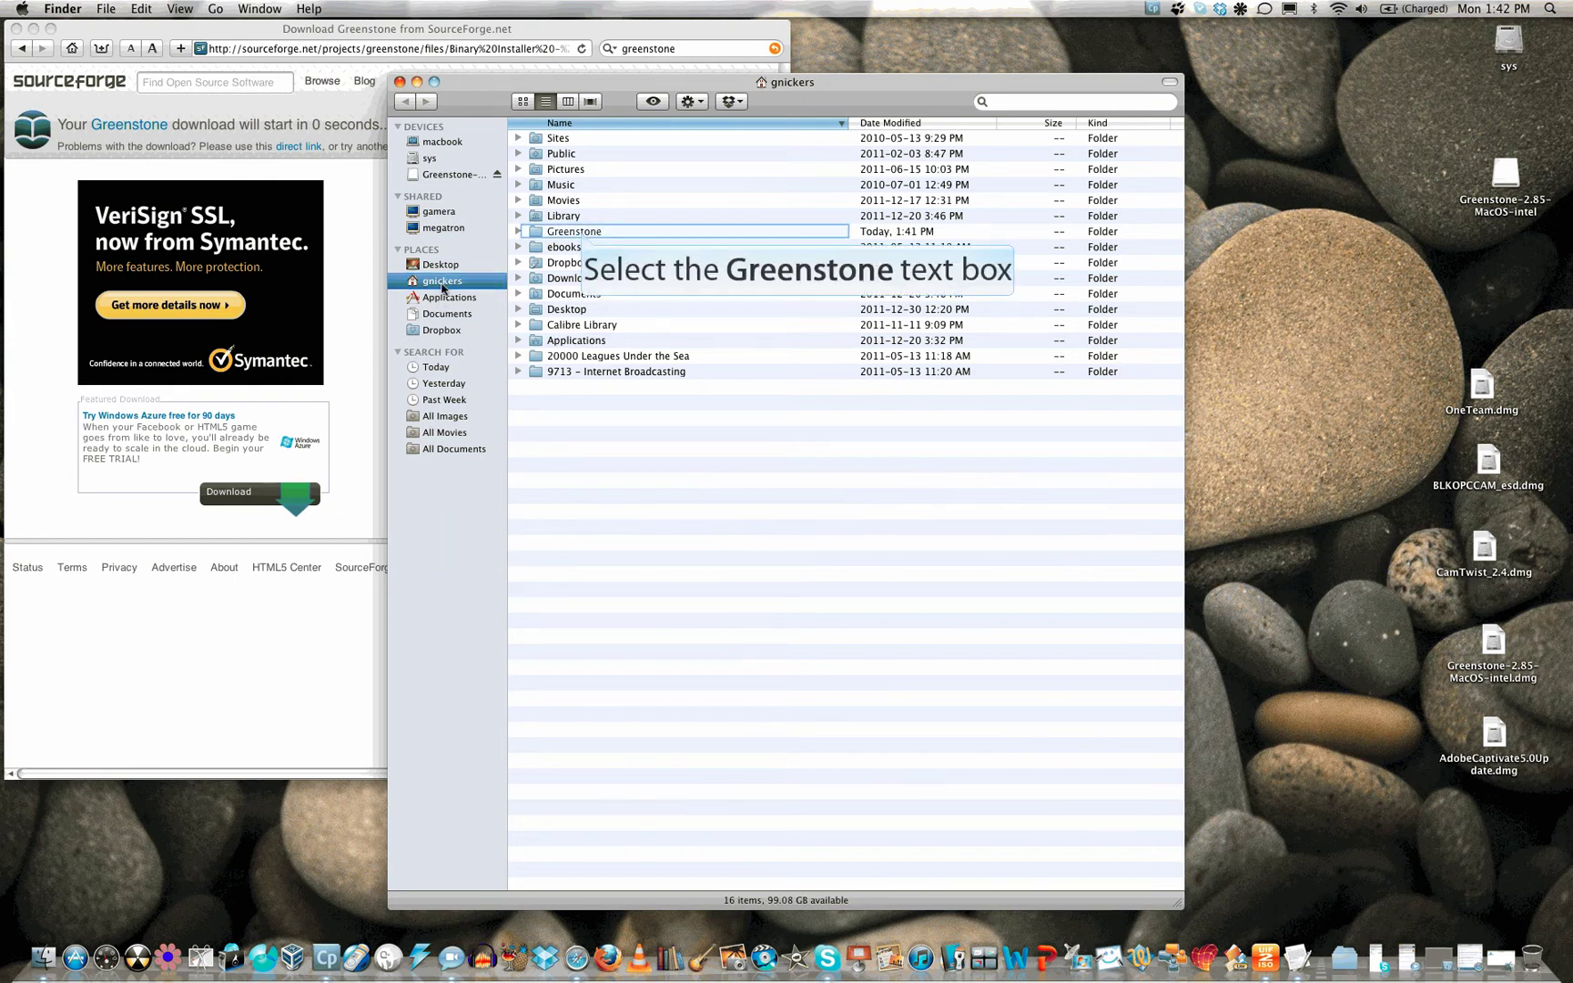
{"action": "left_click", "coordinate": [585, 237]}
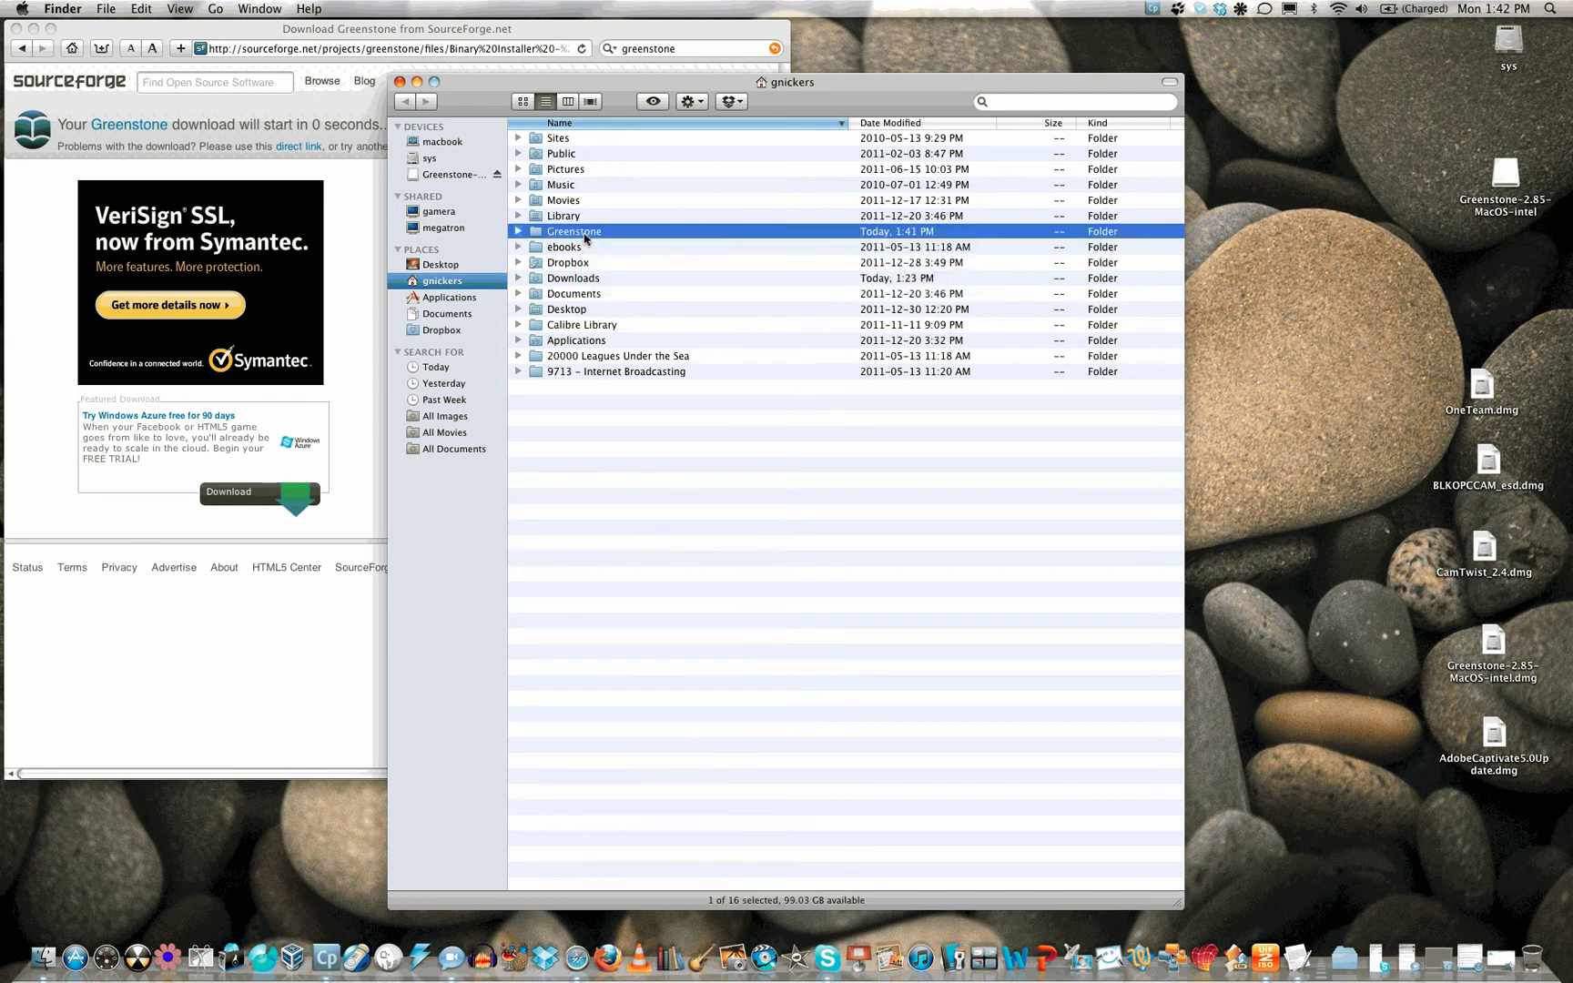
{"action": "left_click", "coordinate": [518, 232]}
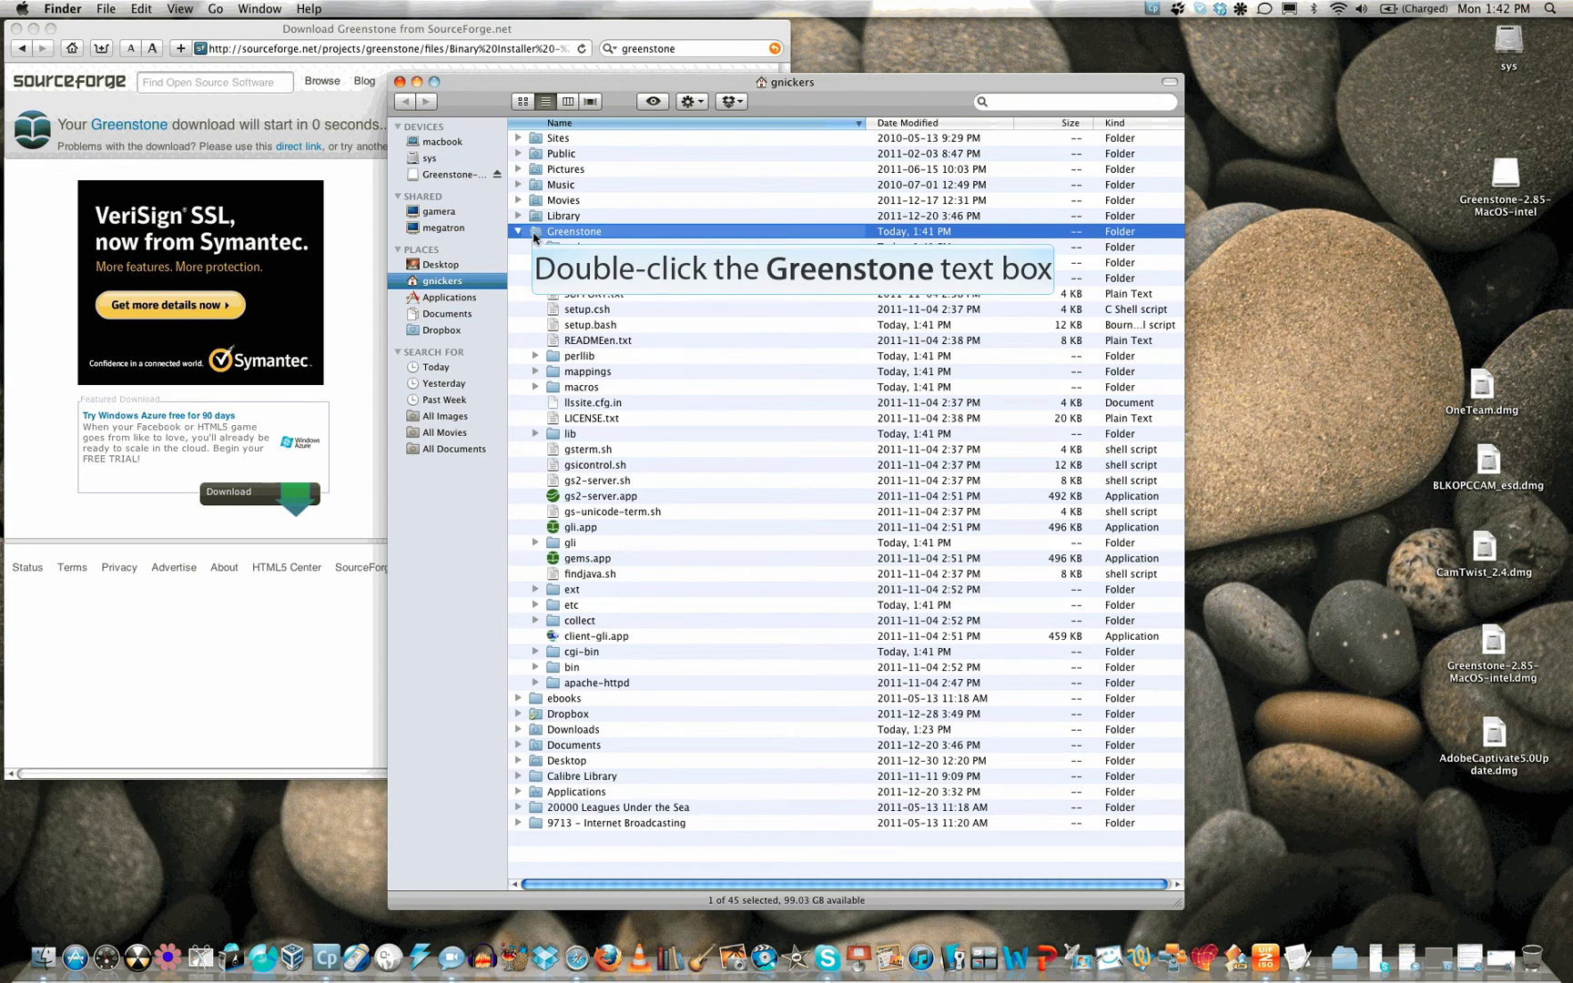
{"action": "double_click", "coordinate": [537, 235]}
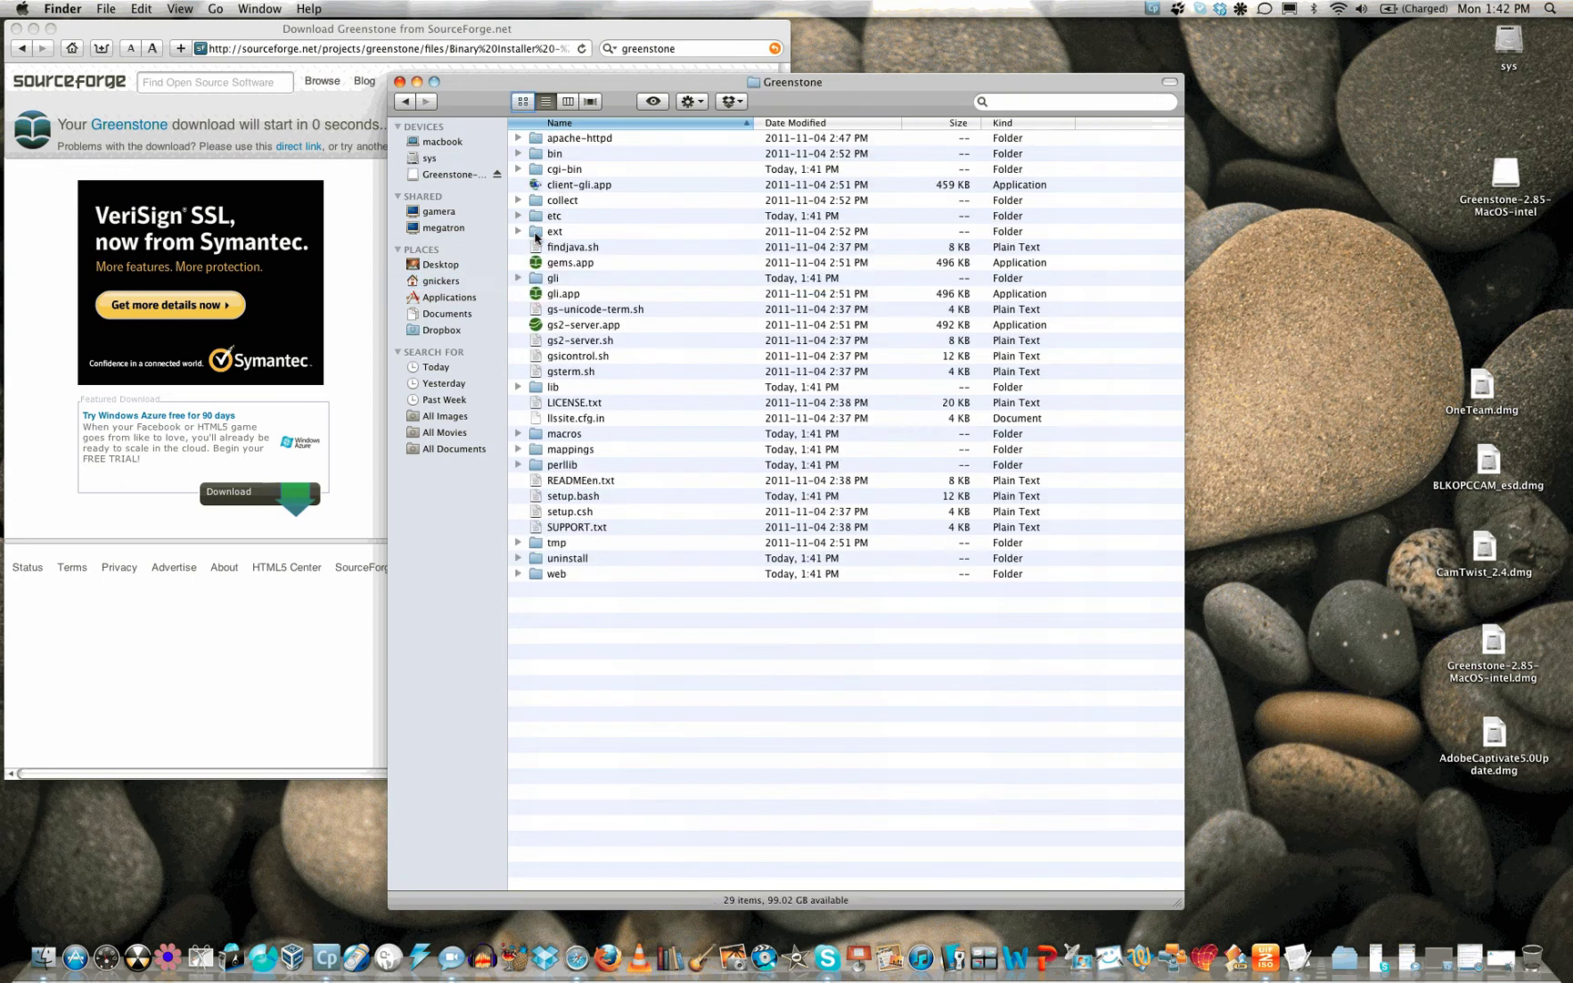
- Switch the Greenstone folder to Icon view and launch gli.app
{"action": "left_click", "coordinate": [522, 101]}
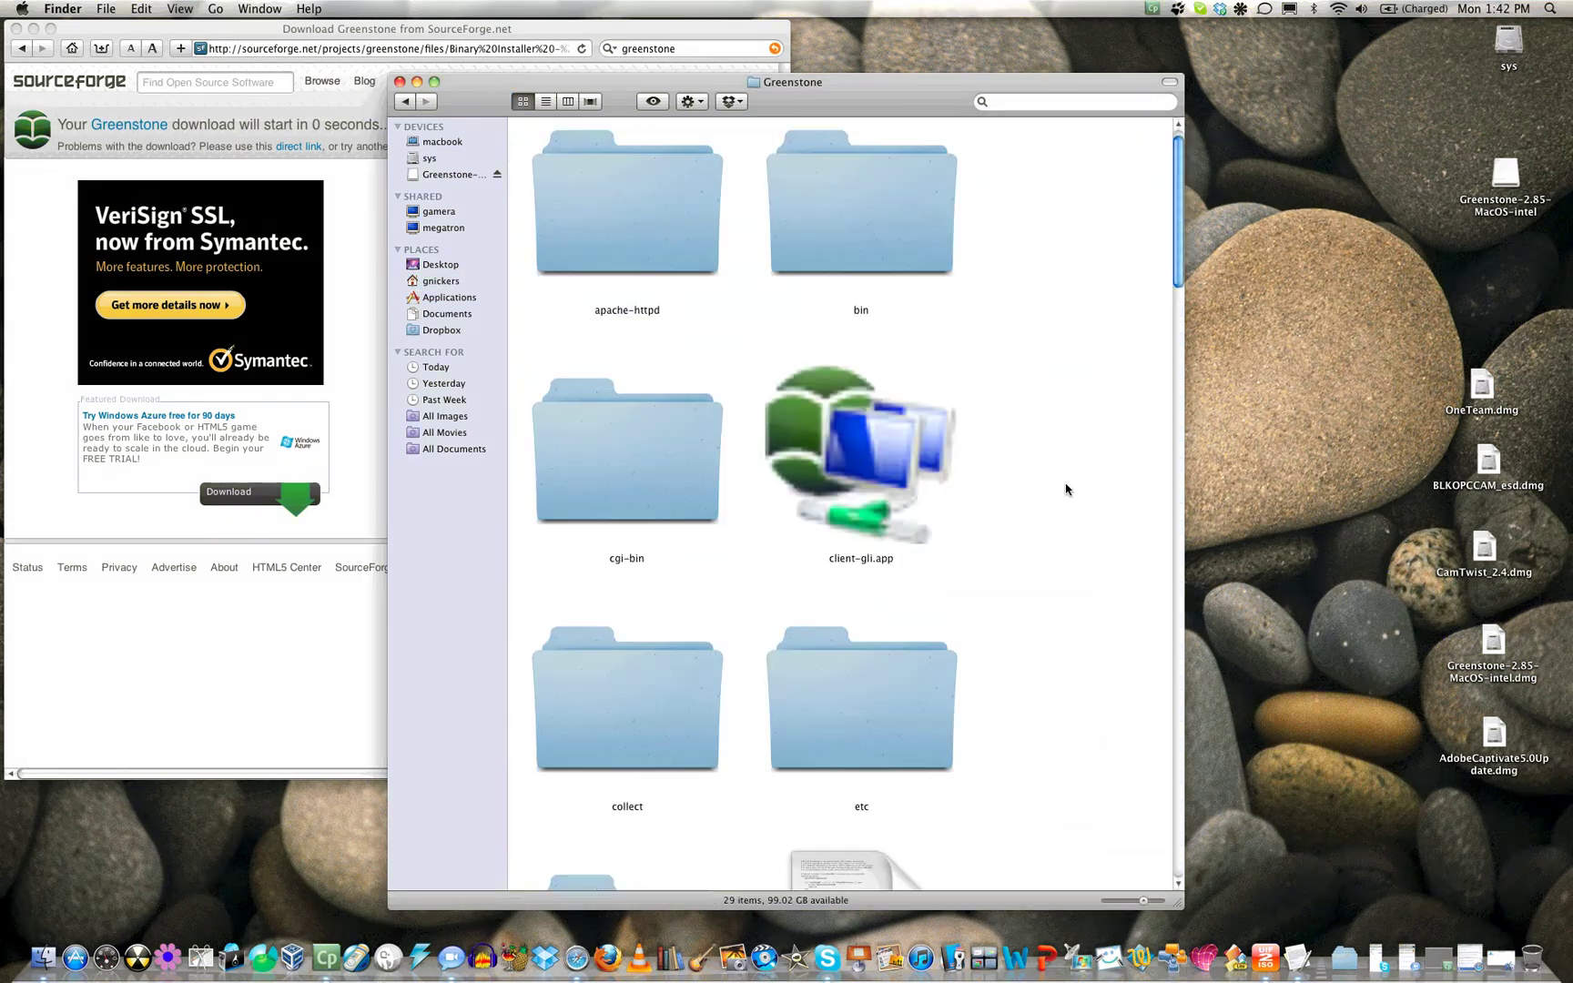
{"action": "scroll", "coordinate": [1066, 490], "scroll_direction": "down", "scroll_amount": 10}
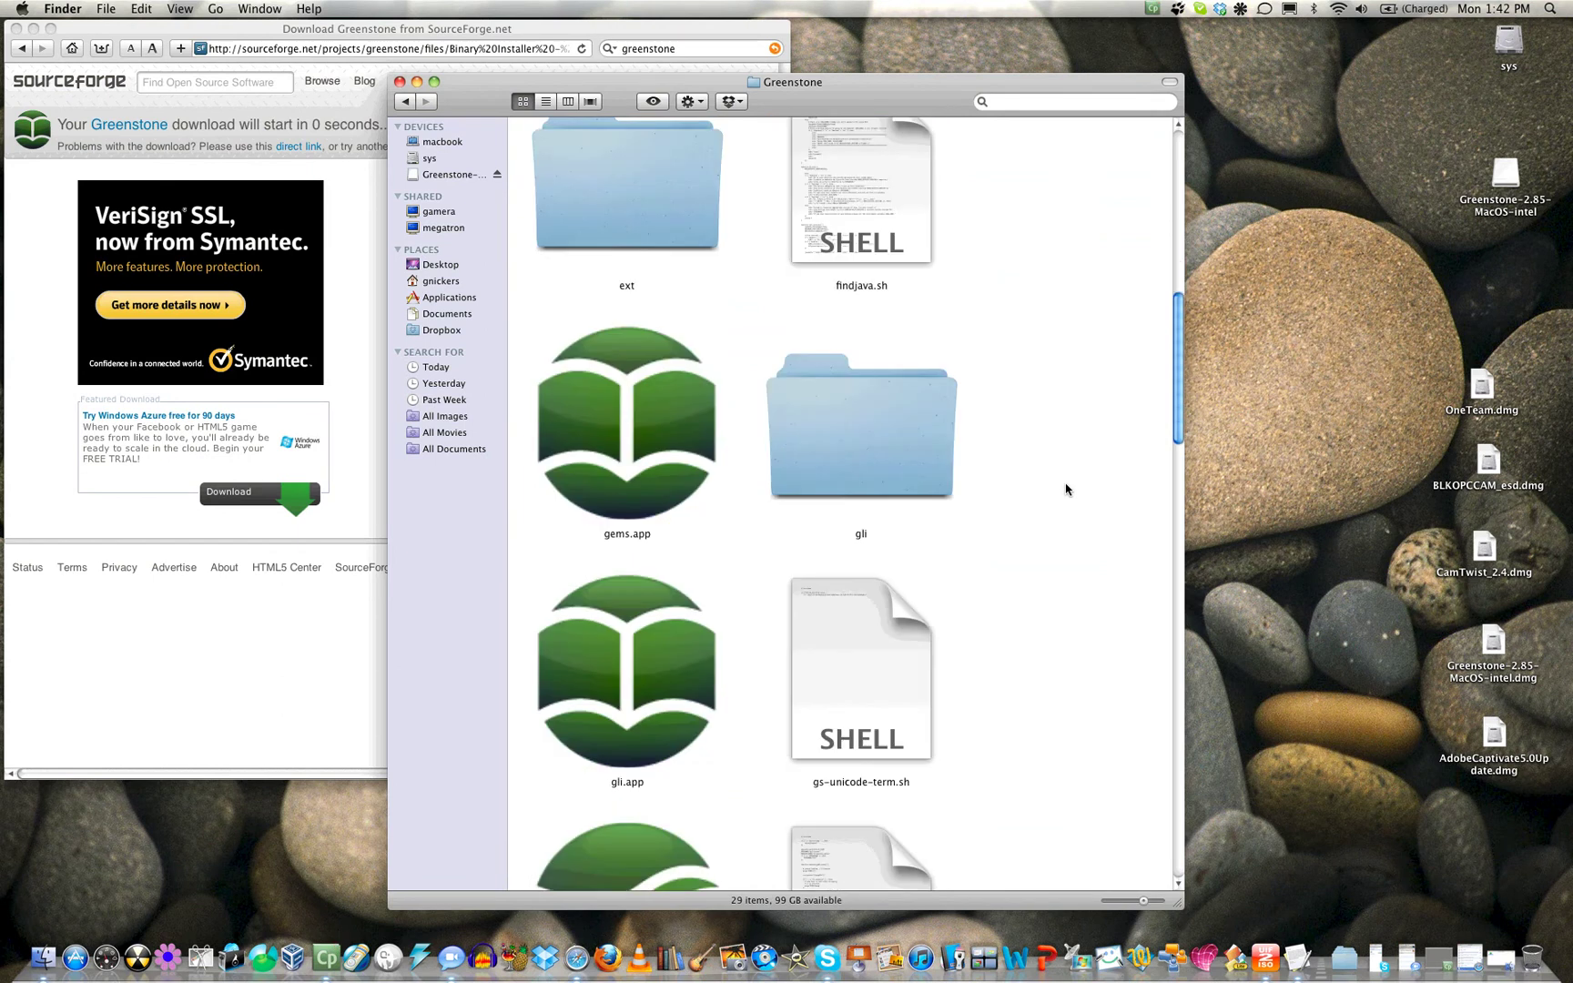
{"action": "scroll", "coordinate": [1066, 490], "scroll_direction": "down", "scroll_amount": 3}
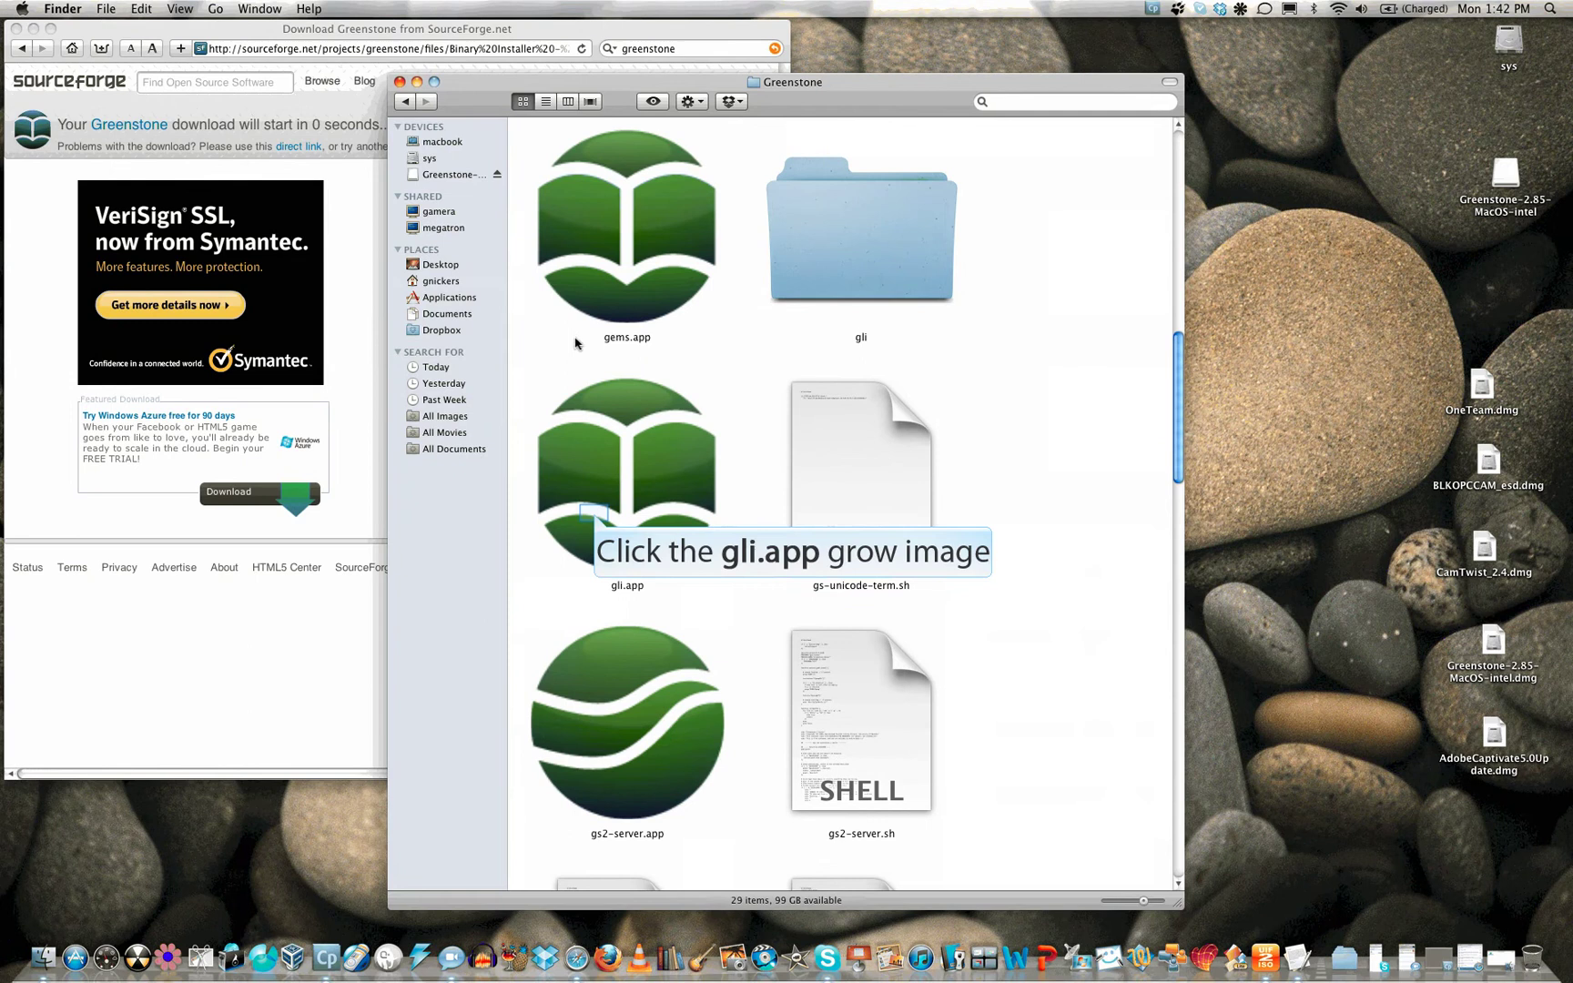
{"action": "left_click", "coordinate": [598, 518]}
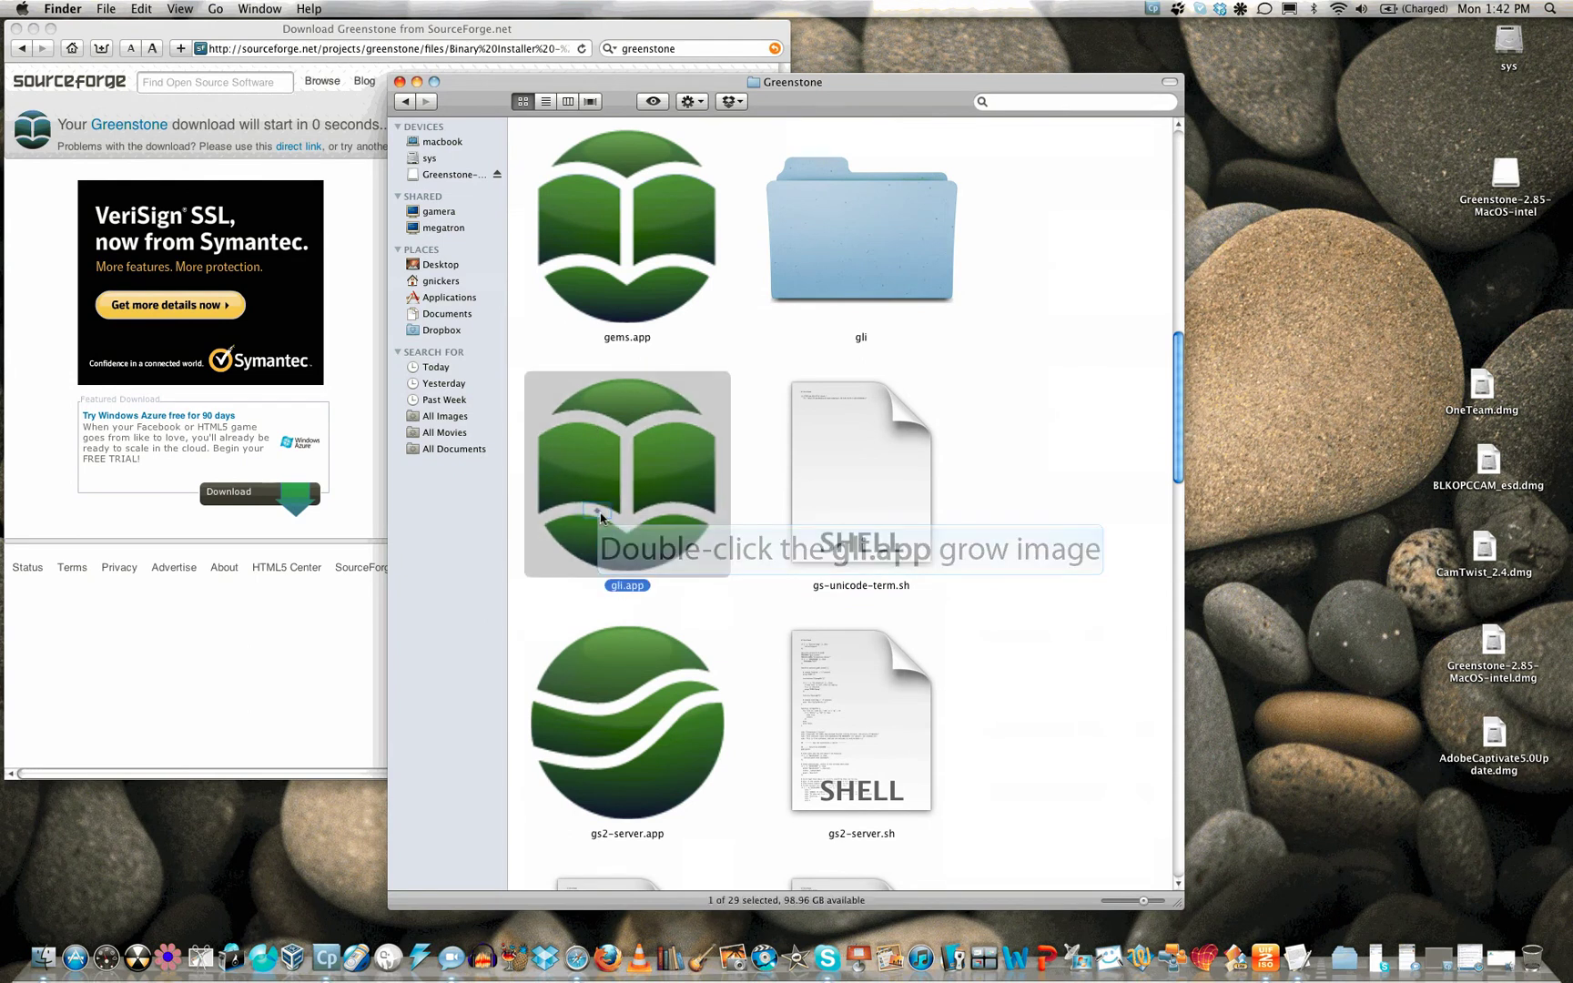
{"action": "double_click", "coordinate": [599, 517]}
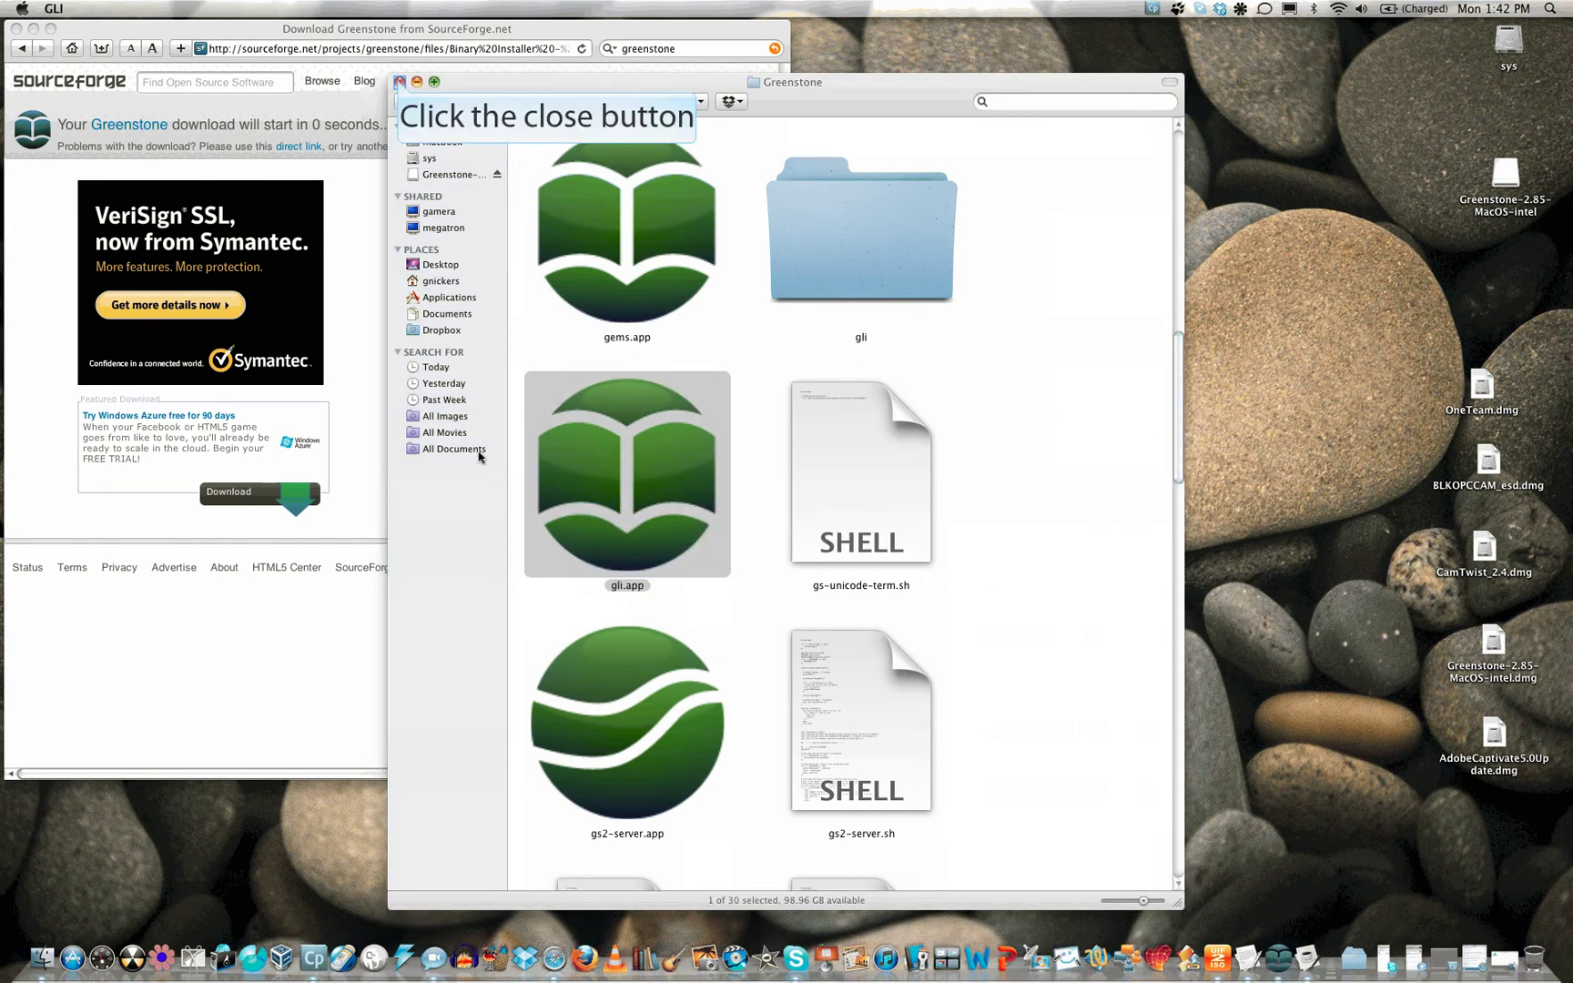
- Close the Greenstone folder window and dismiss the Missing PDFBox warning after the server configures
{"action": "left_click", "coordinate": [400, 82]}
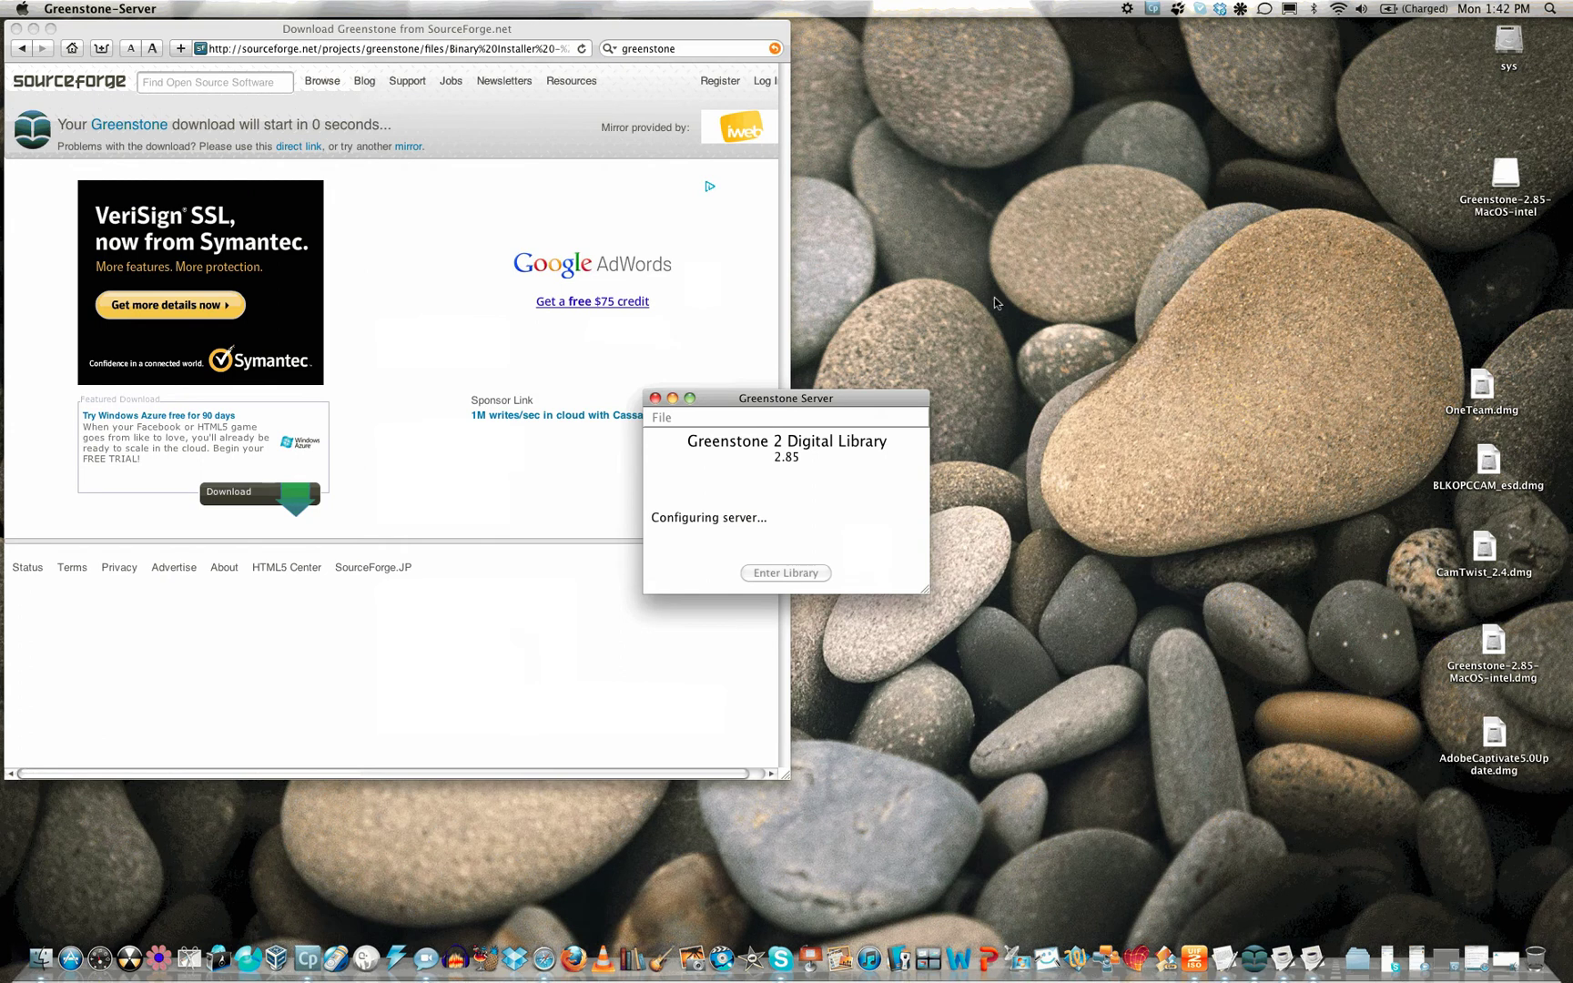
{"action": "left_click_drag", "start_coordinate": [853, 393], "coordinate": [864, 383]}
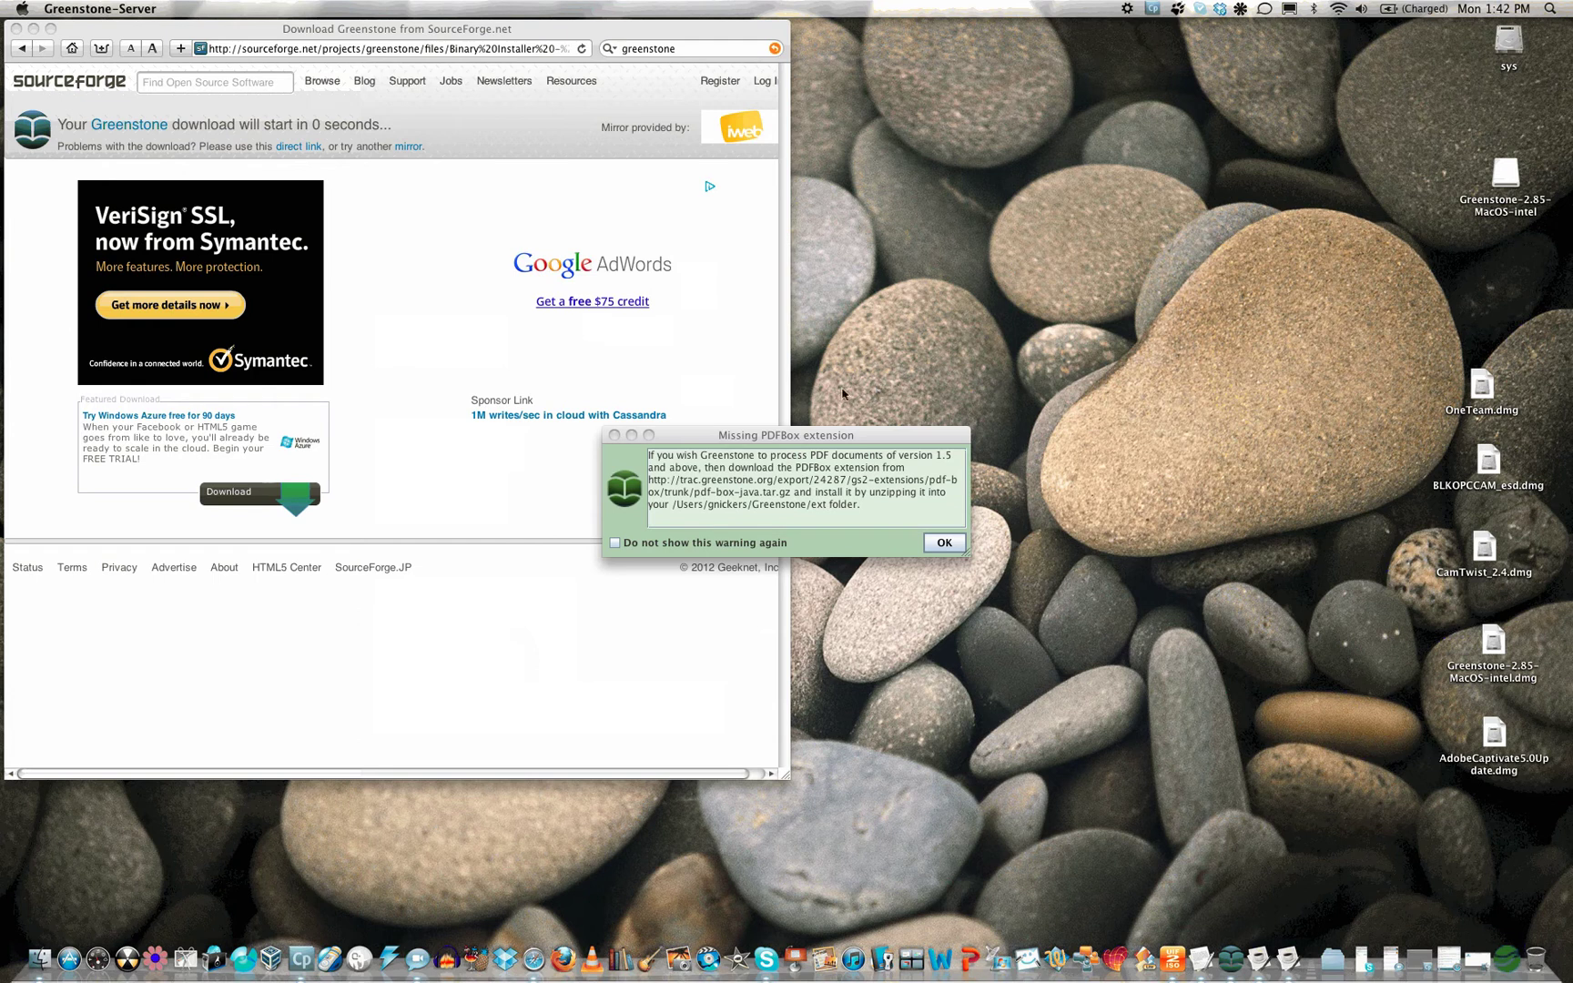
{"action": "left_click_drag", "start_coordinate": [684, 438], "coordinate": [919, 251]}
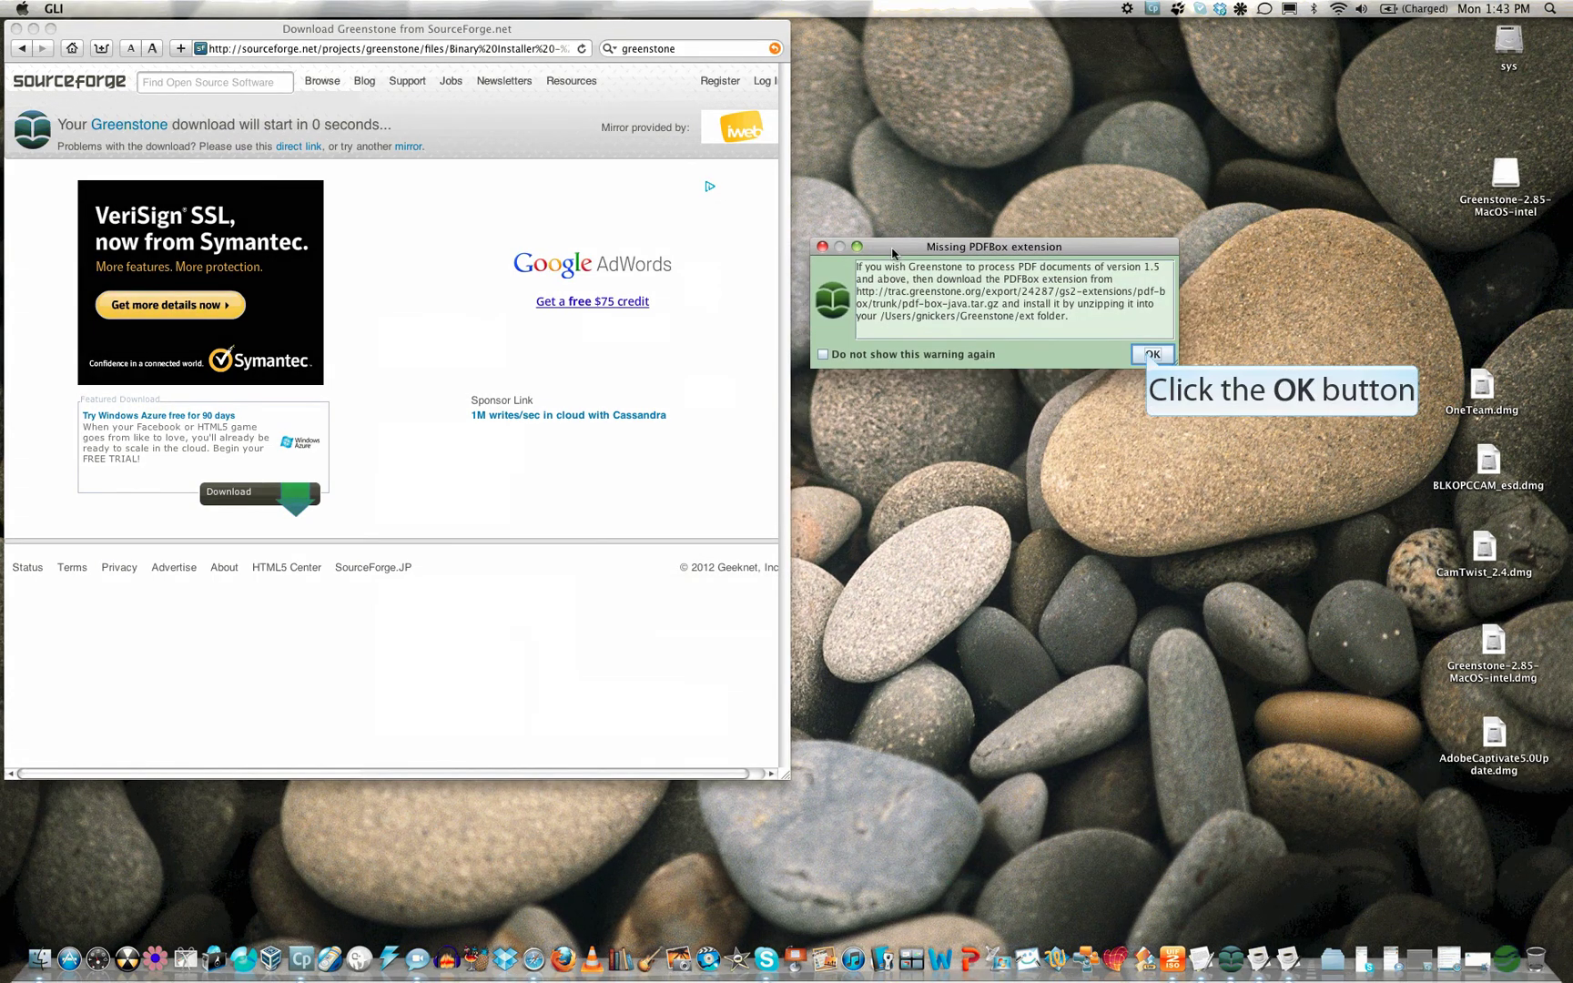
{"action": "left_click", "coordinate": [1151, 355]}
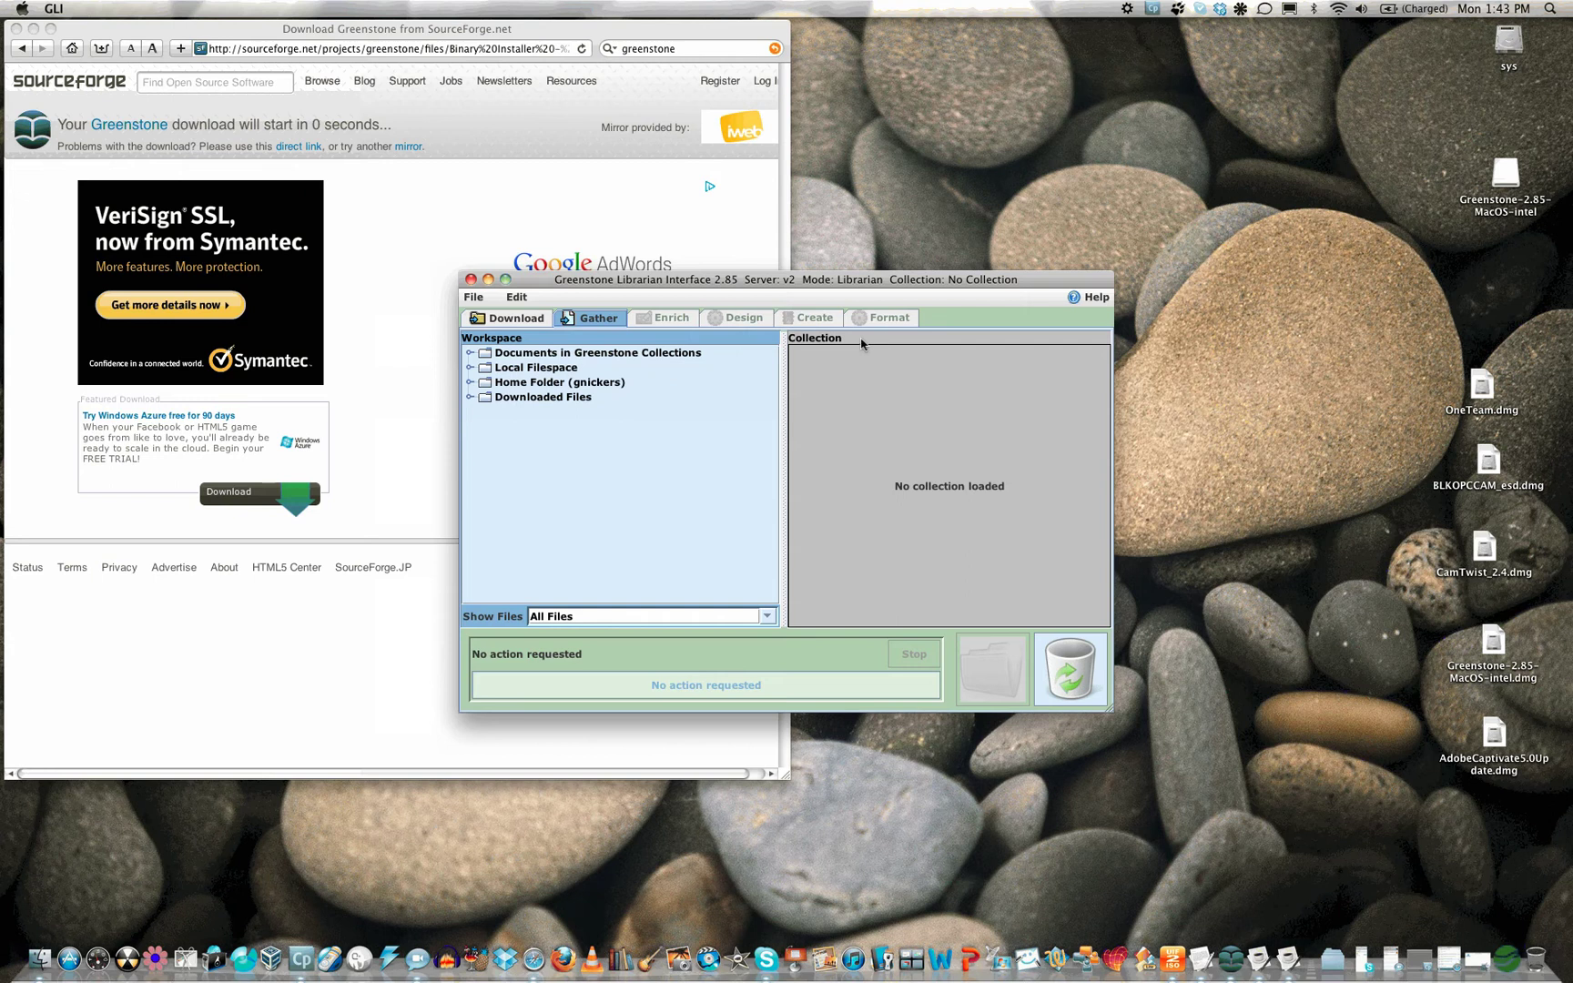
- Move the Librarian Interface window up and right and bring up the File menu
{"action": "left_click_drag", "start_coordinate": [747, 286], "coordinate": [1082, 158]}
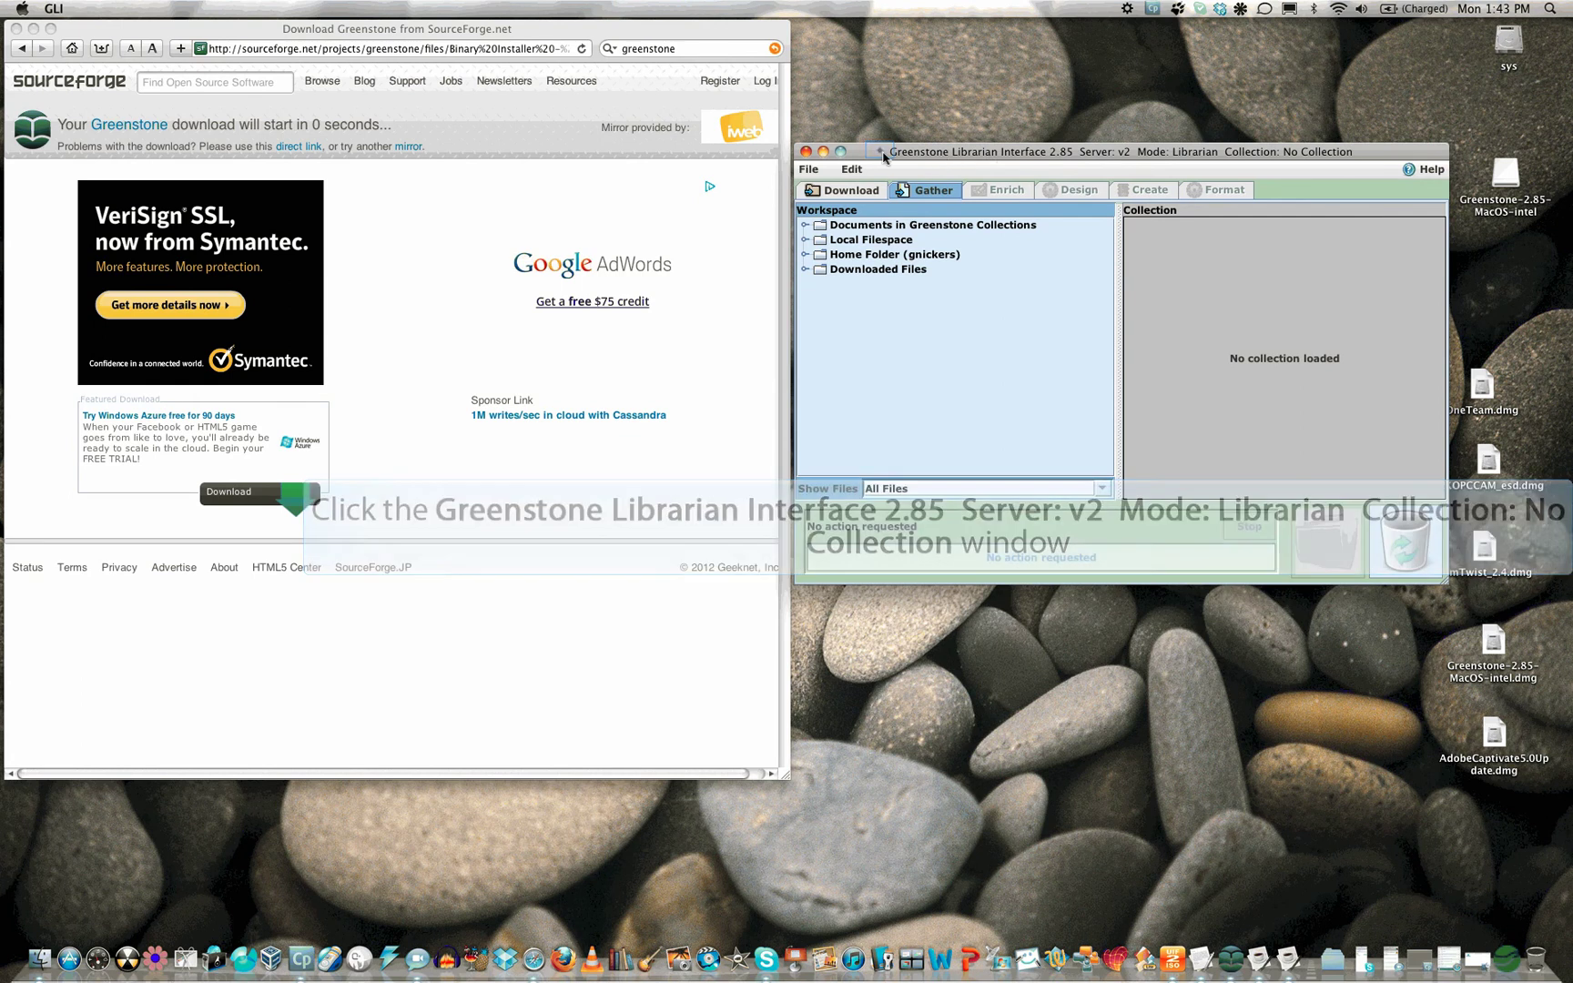
{"action": "left_click", "coordinate": [808, 169]}
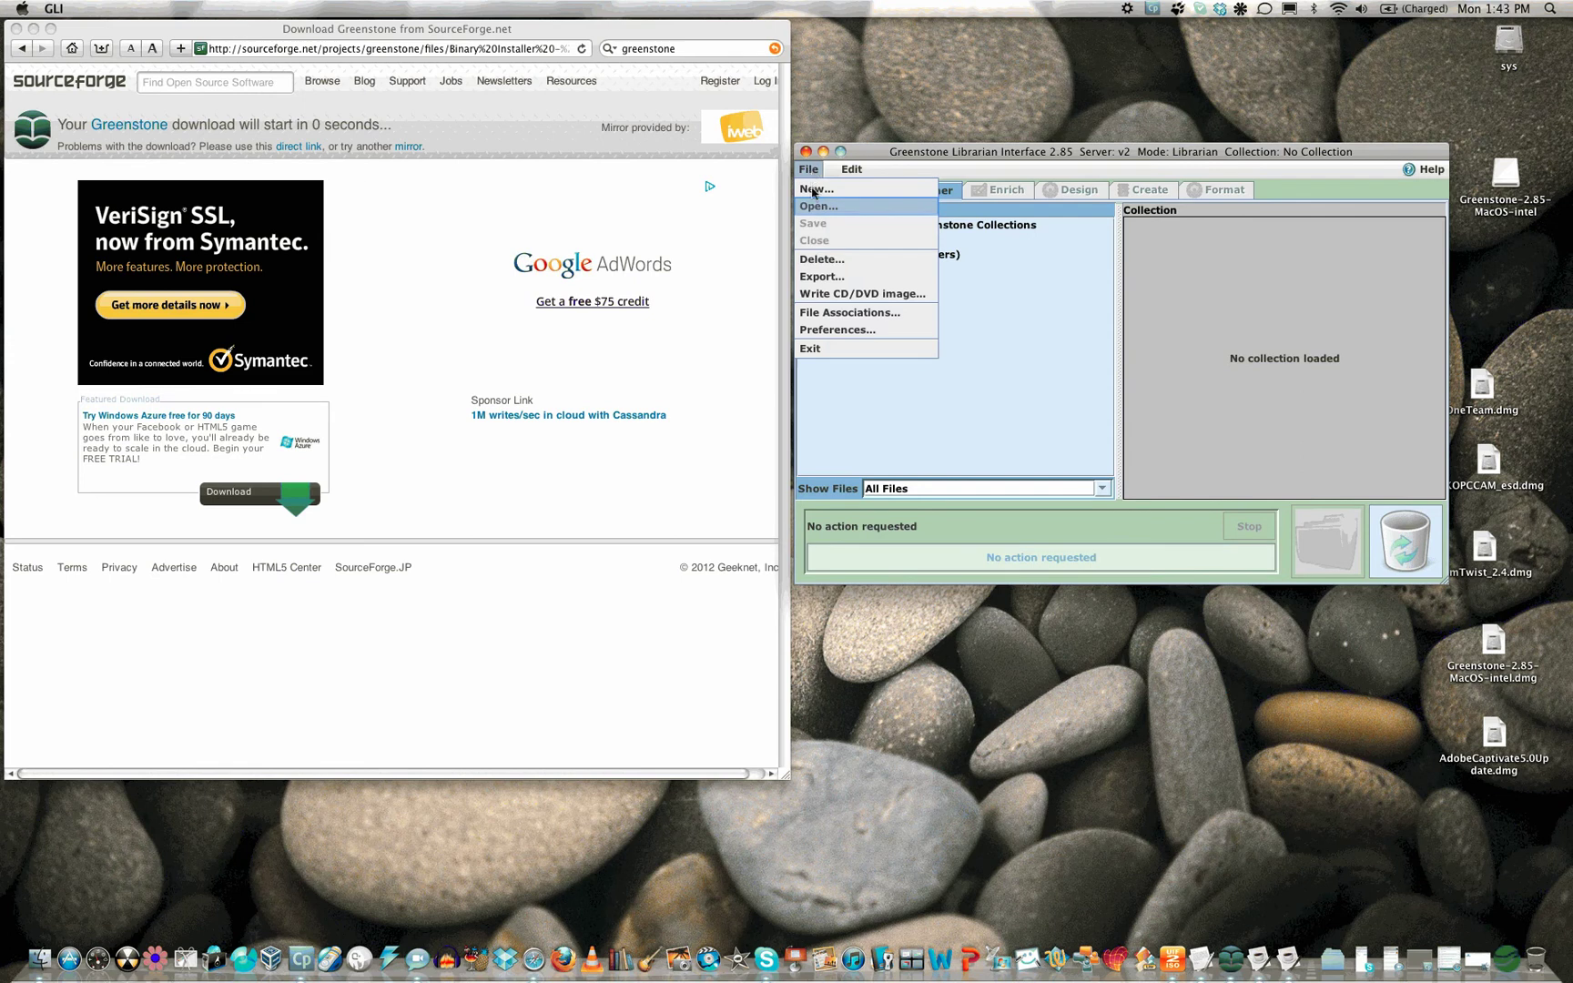
- Choose File > Open… and load the 'Greenstone demo (demo)' collection
{"action": "left_click", "coordinate": [814, 209]}
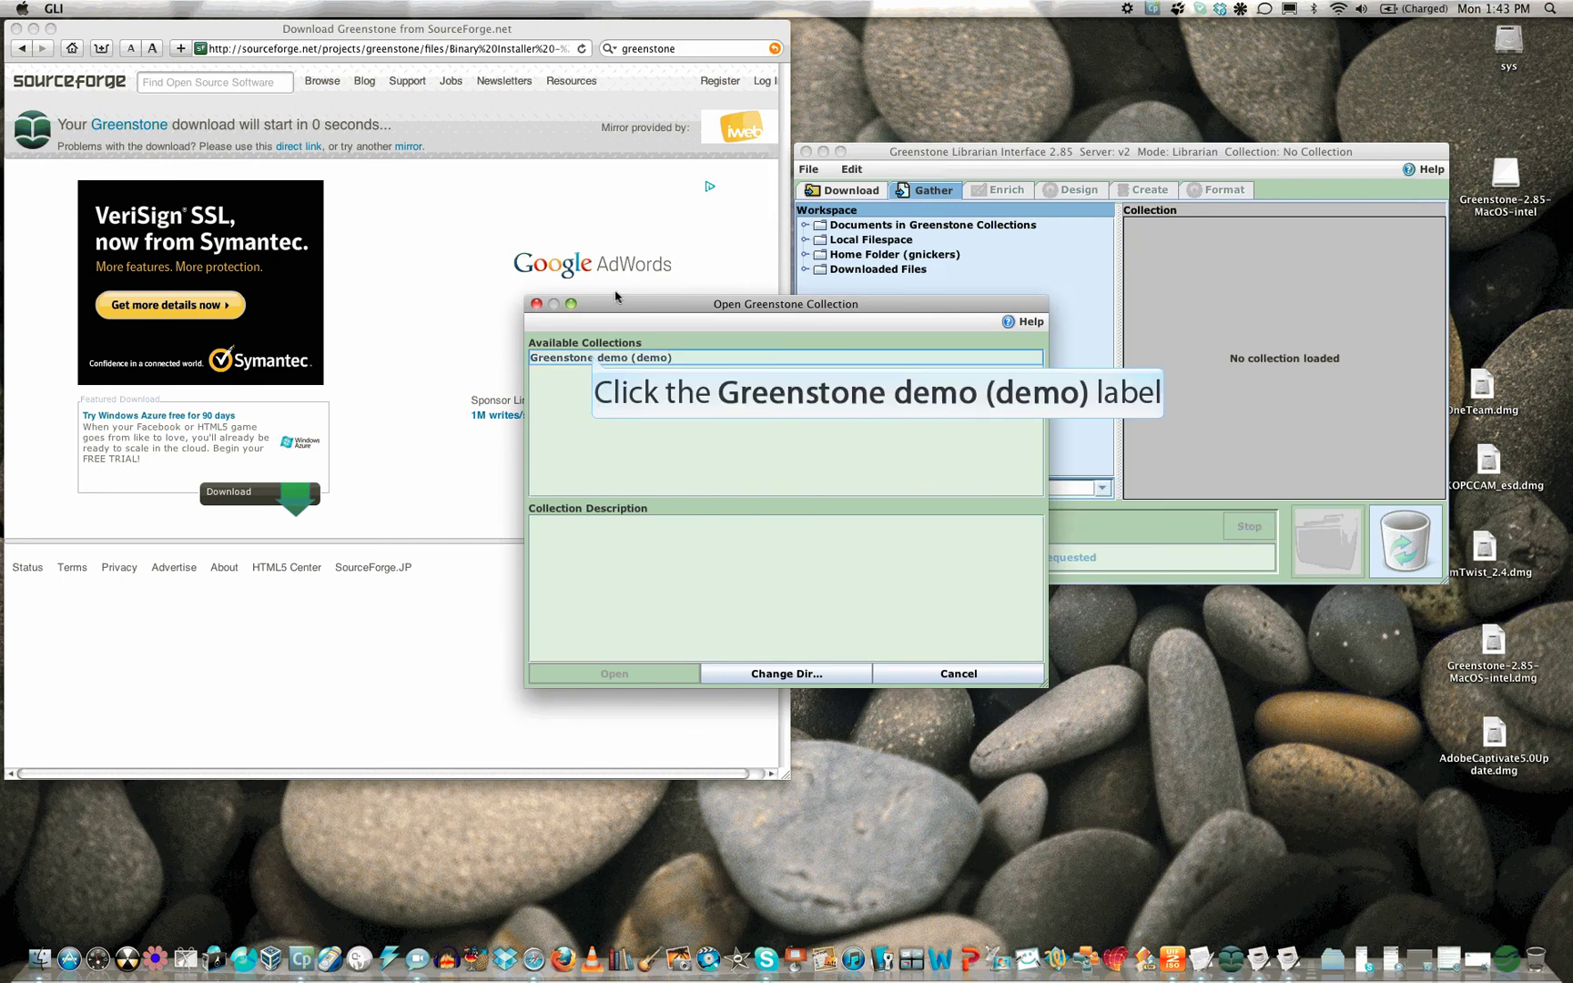
{"action": "left_click", "coordinate": [597, 358]}
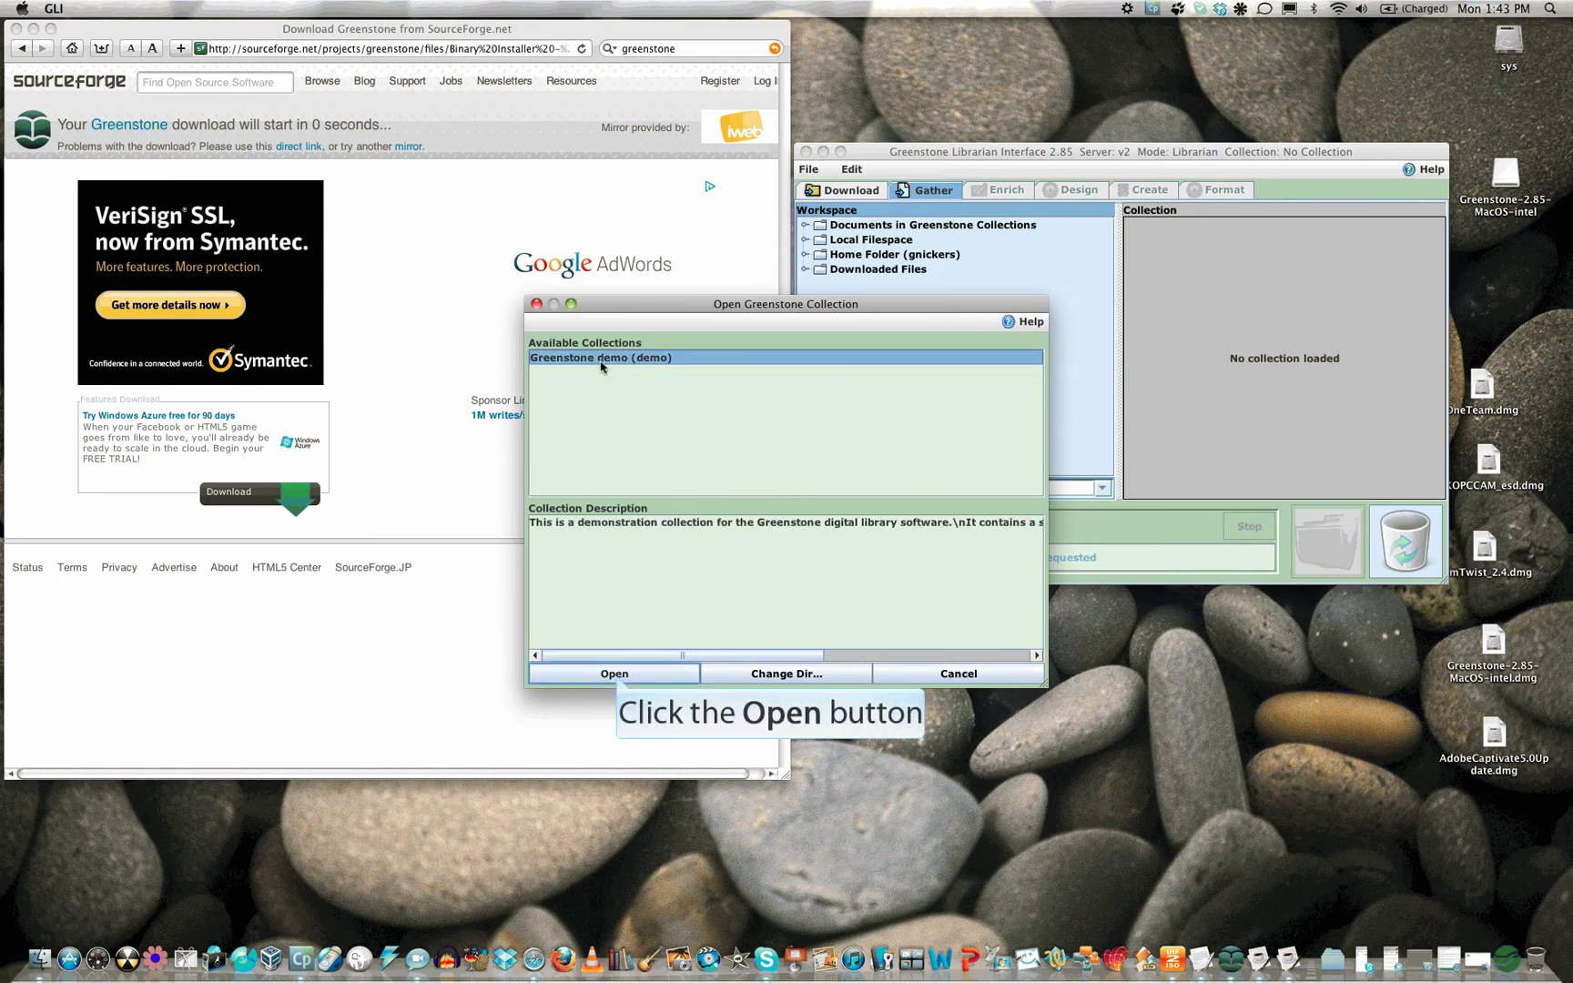
{"action": "left_click", "coordinate": [617, 675]}
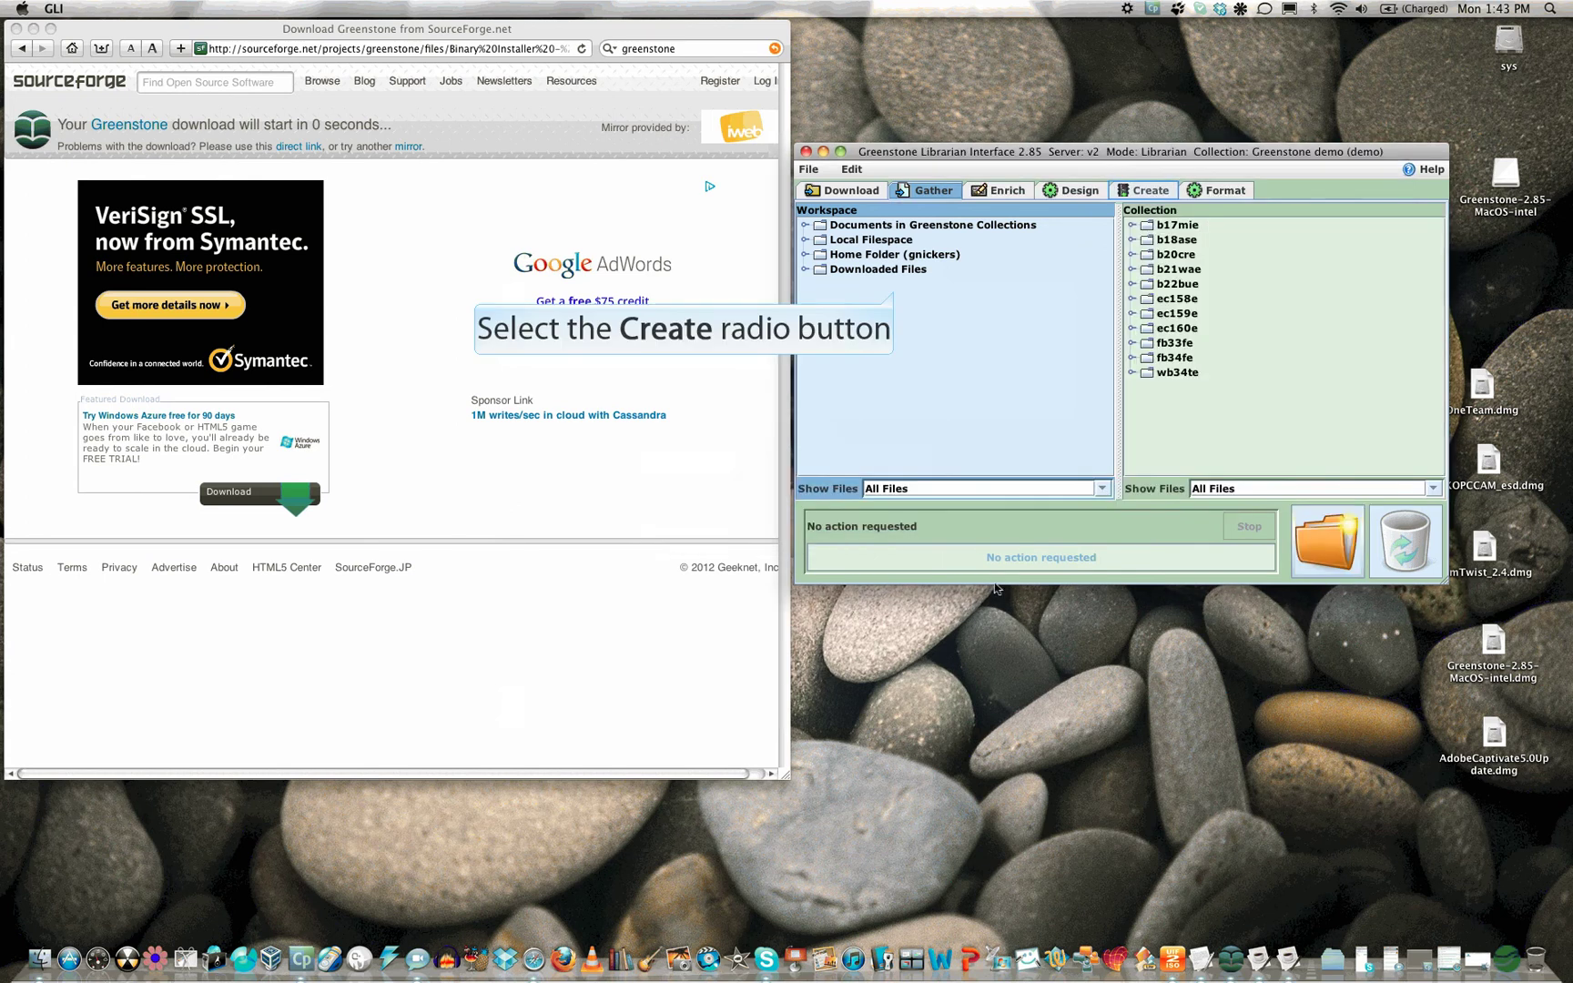
- From the Create panel, preview the demo collection in Safari at localhost:8282
{"action": "left_click", "coordinate": [1168, 193]}
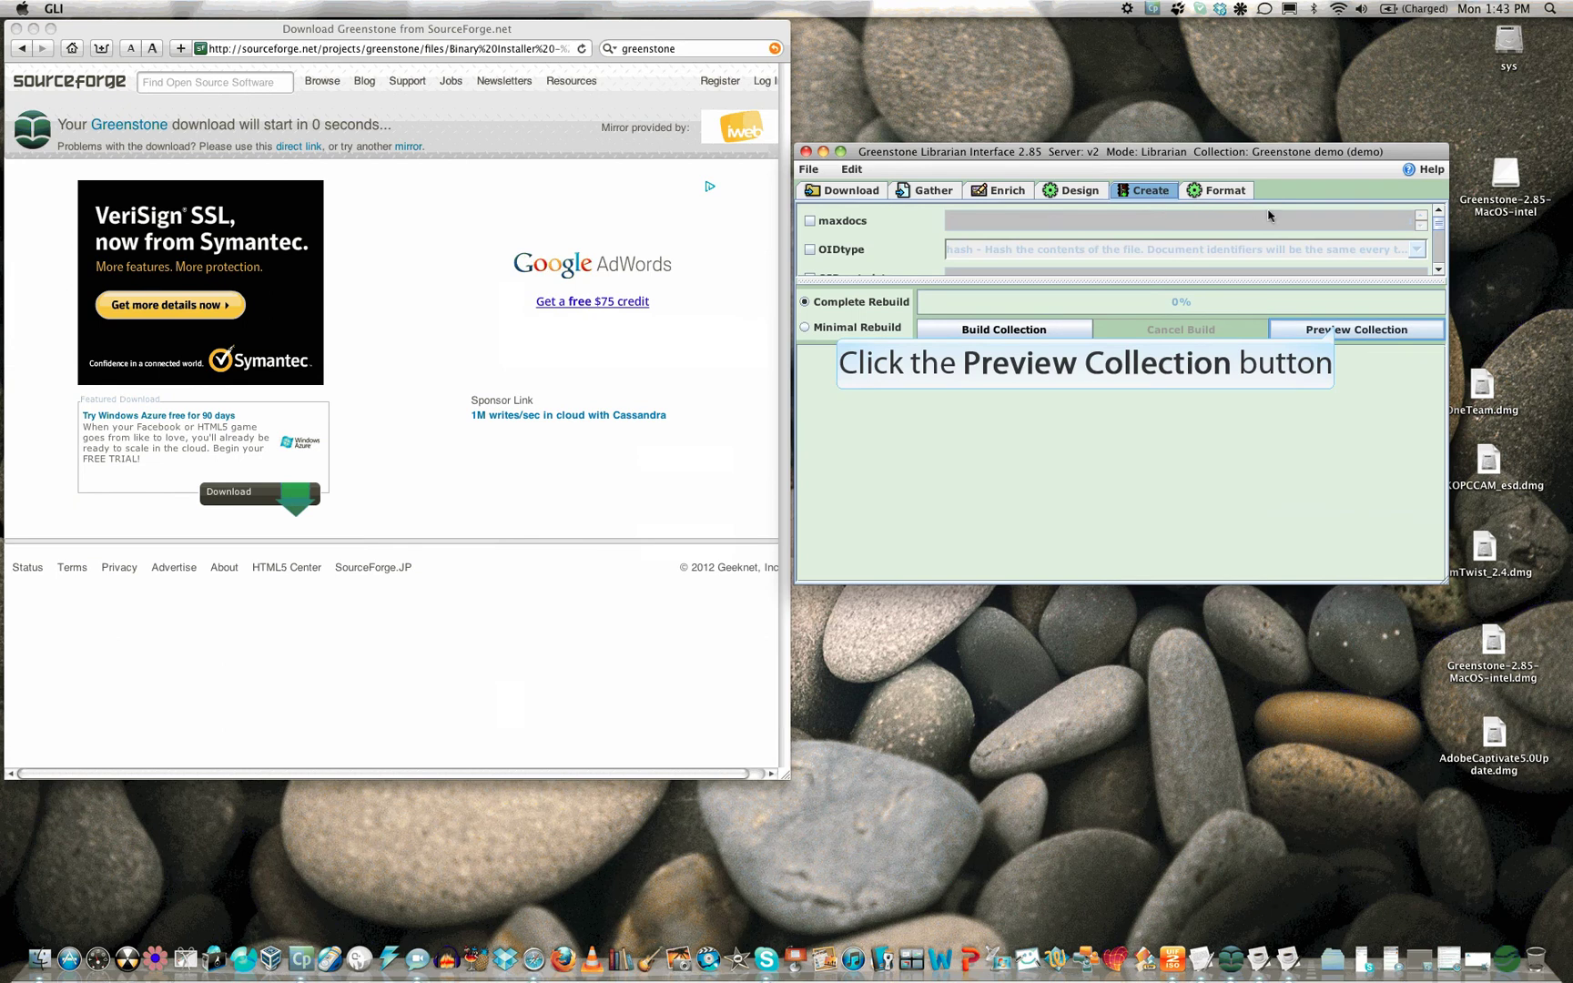
{"action": "left_click", "coordinate": [1339, 330]}
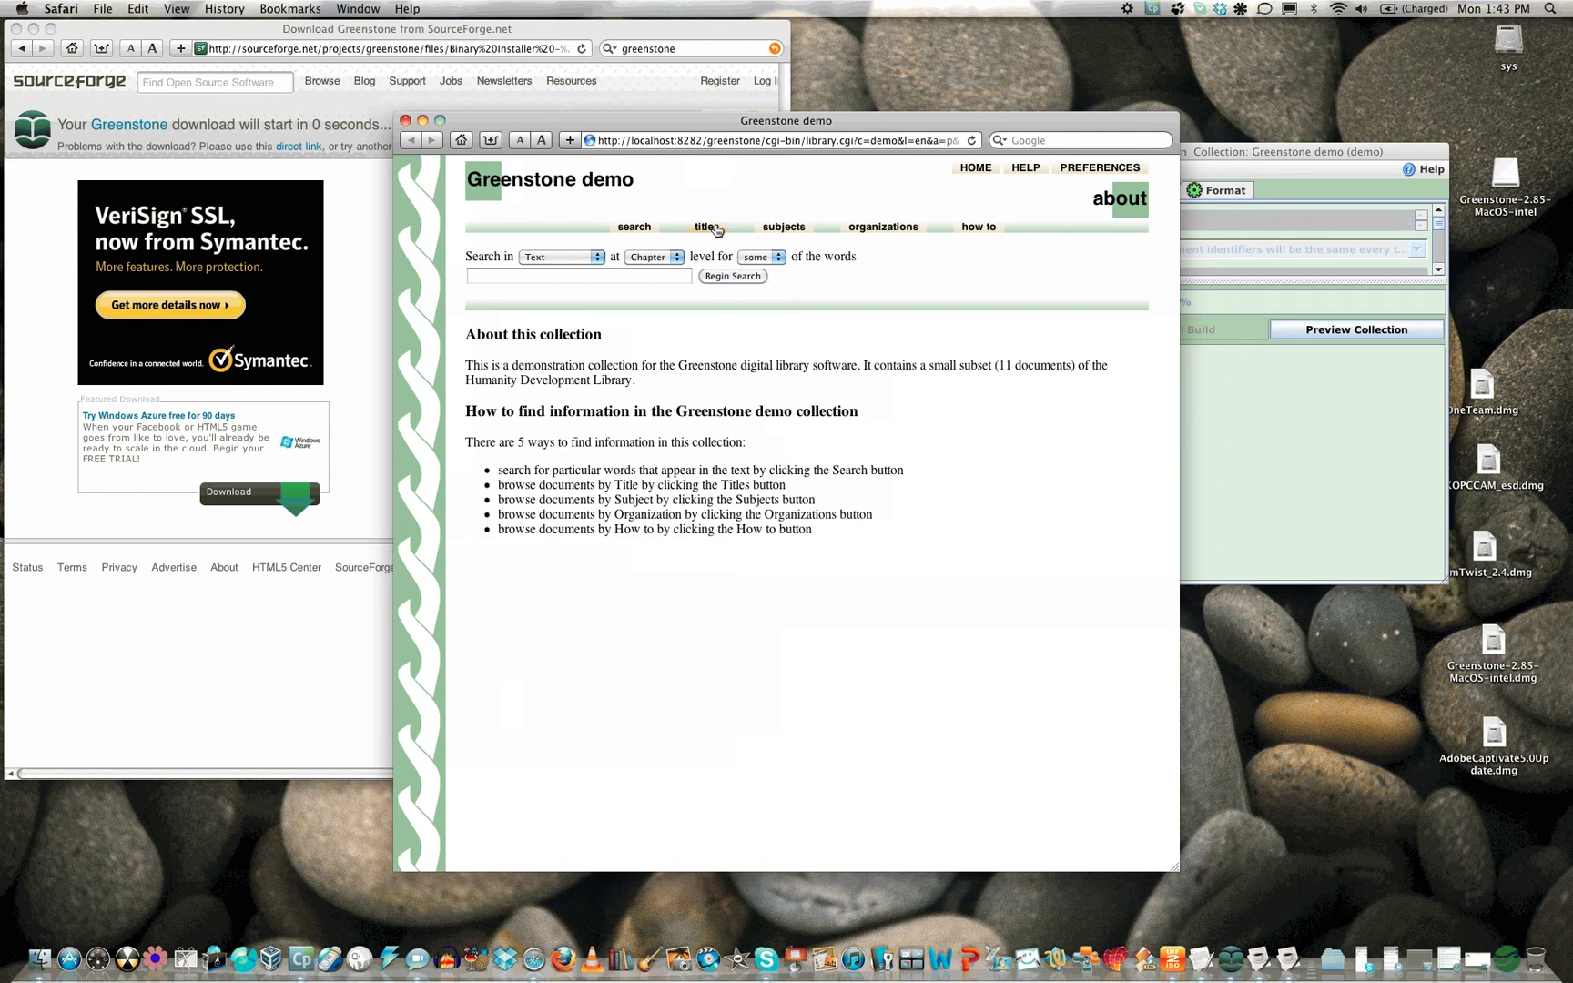
- Browse the demo collection's 11-document titles list, then close the Safari preview window
{"action": "left_click", "coordinate": [710, 228]}
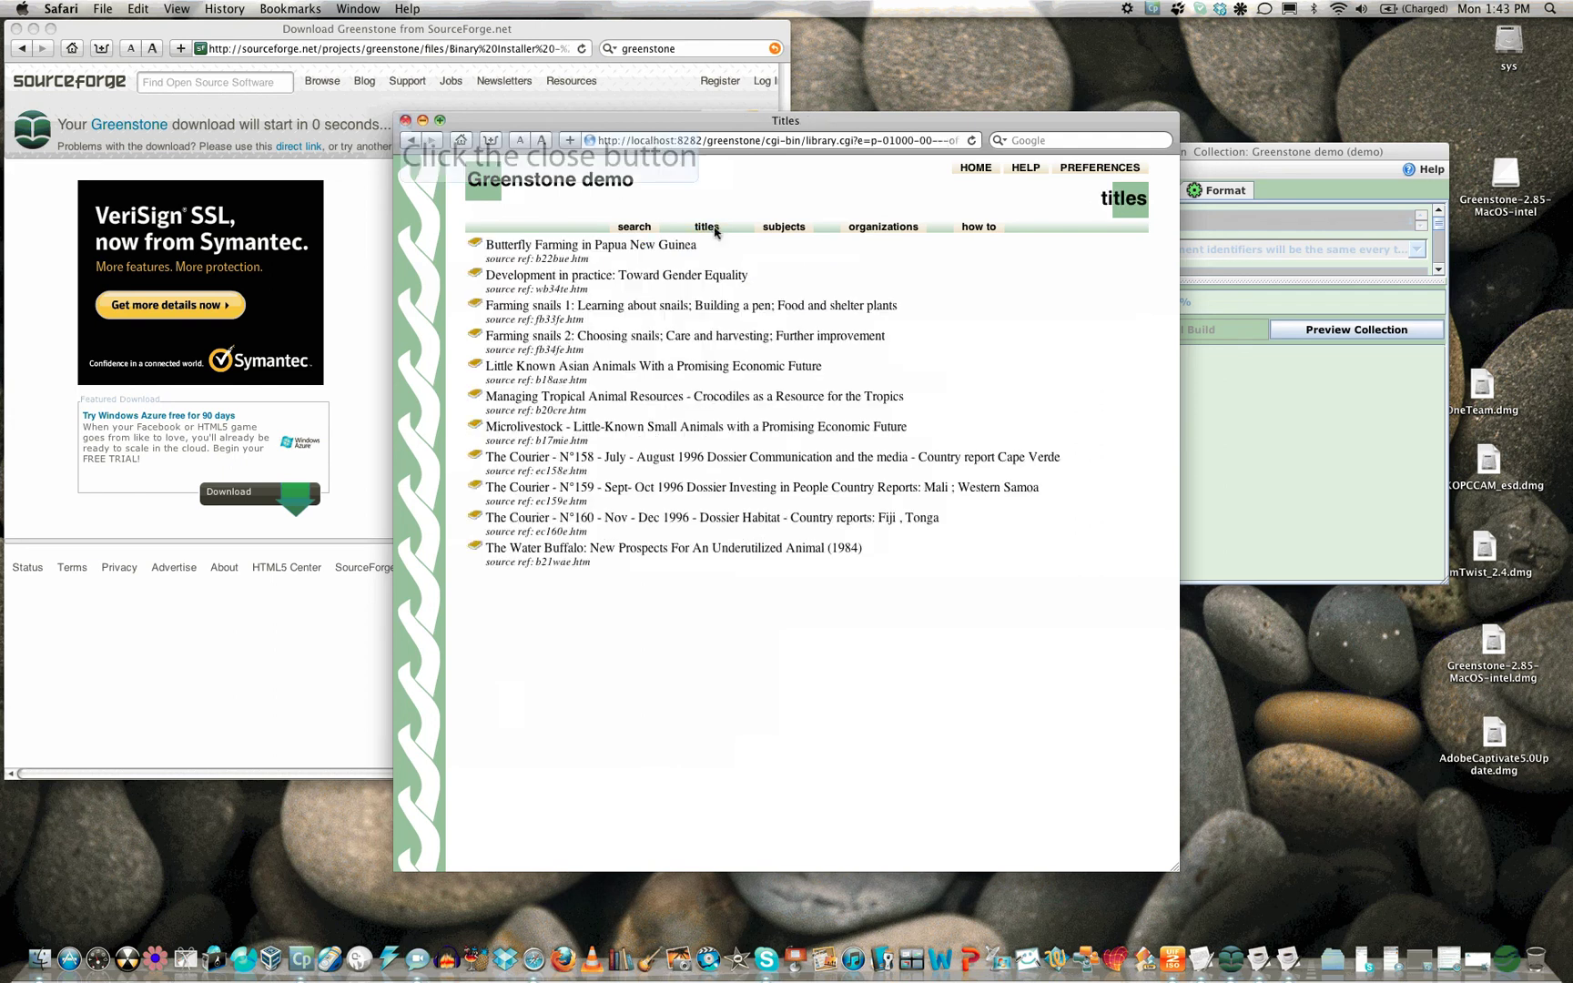
{"action": "left_click", "coordinate": [405, 121]}
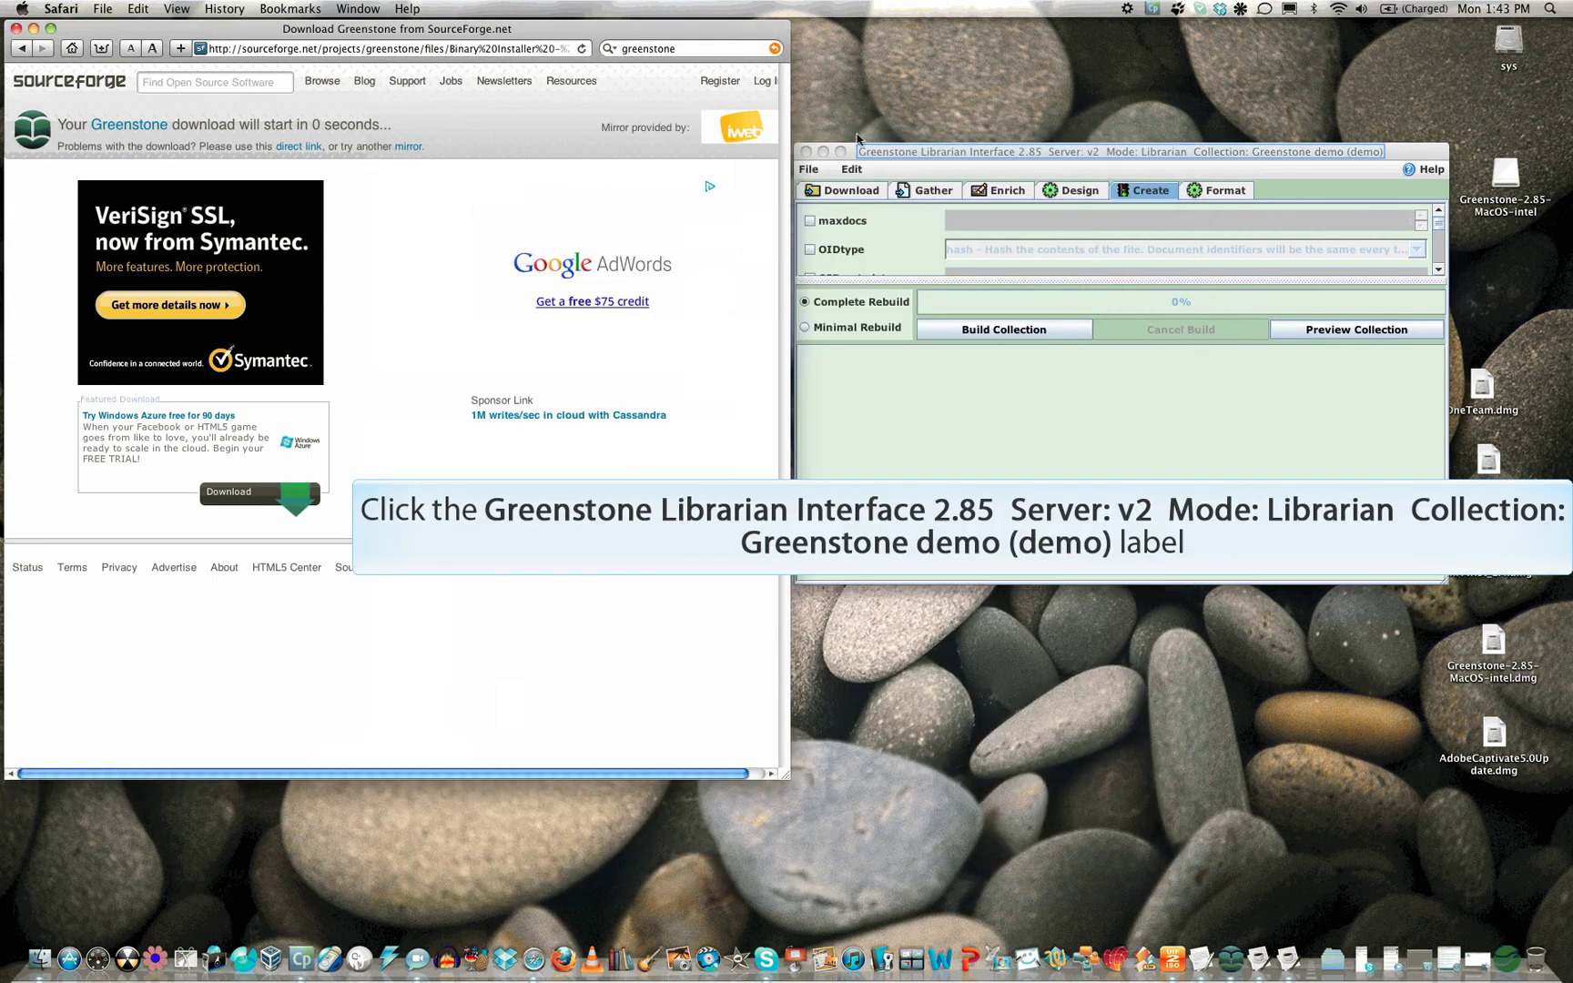
- Exit Greenstone Librarian Interface through its File menu
{"action": "left_click", "coordinate": [910, 153]}
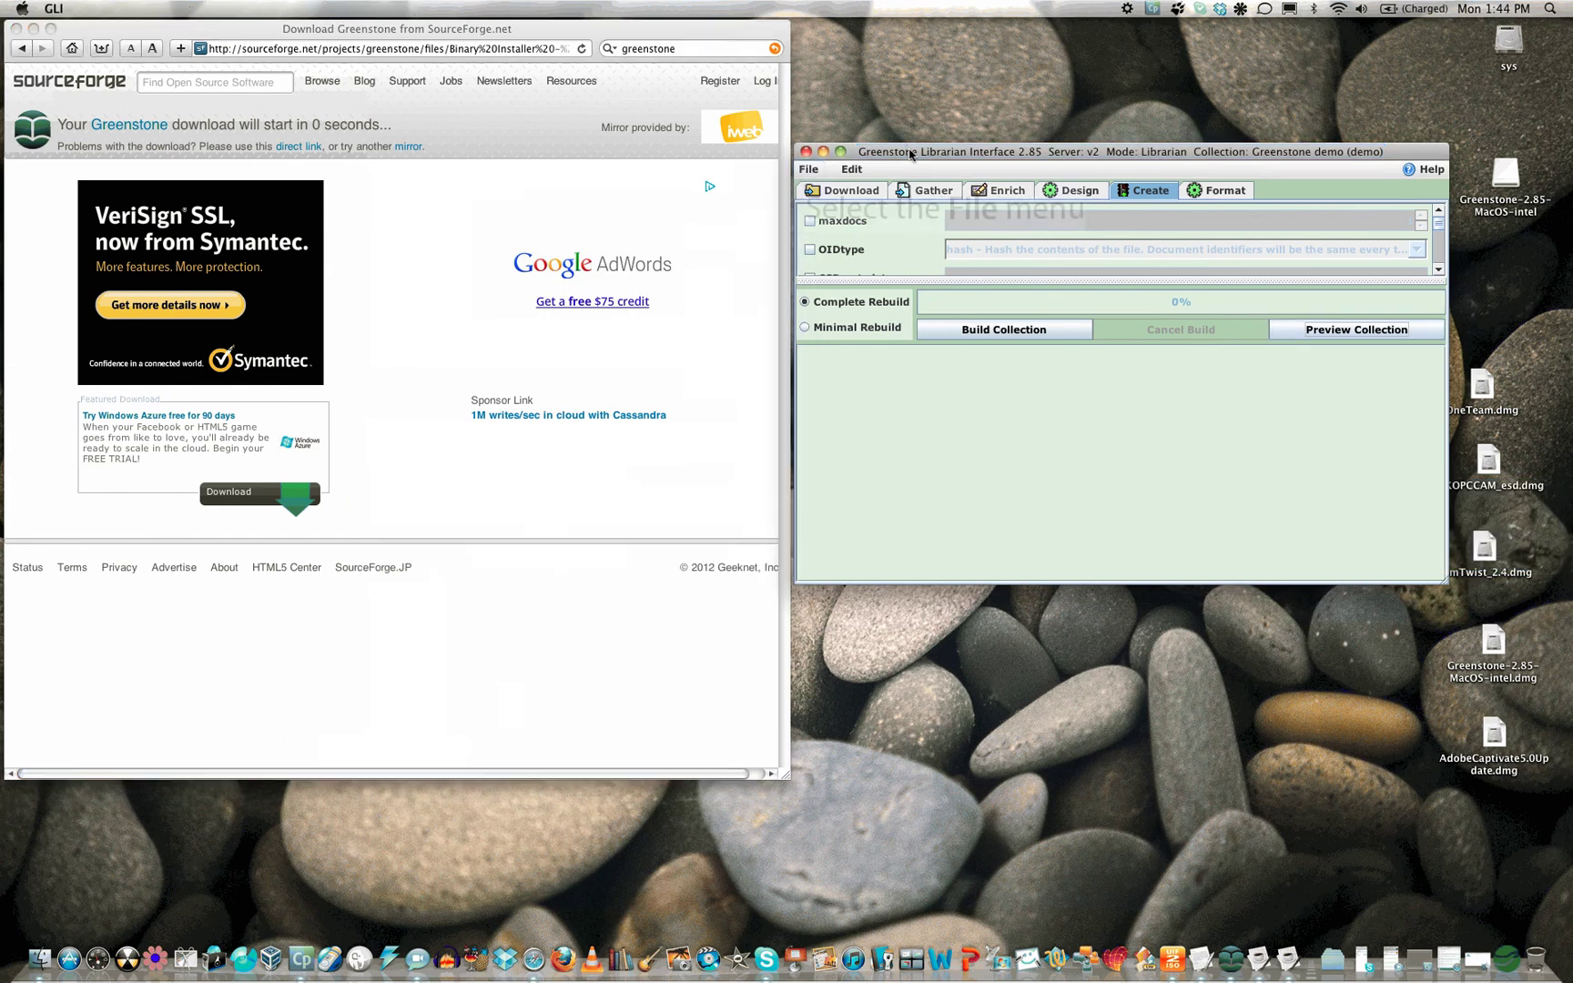
{"action": "left_click", "coordinate": [806, 173]}
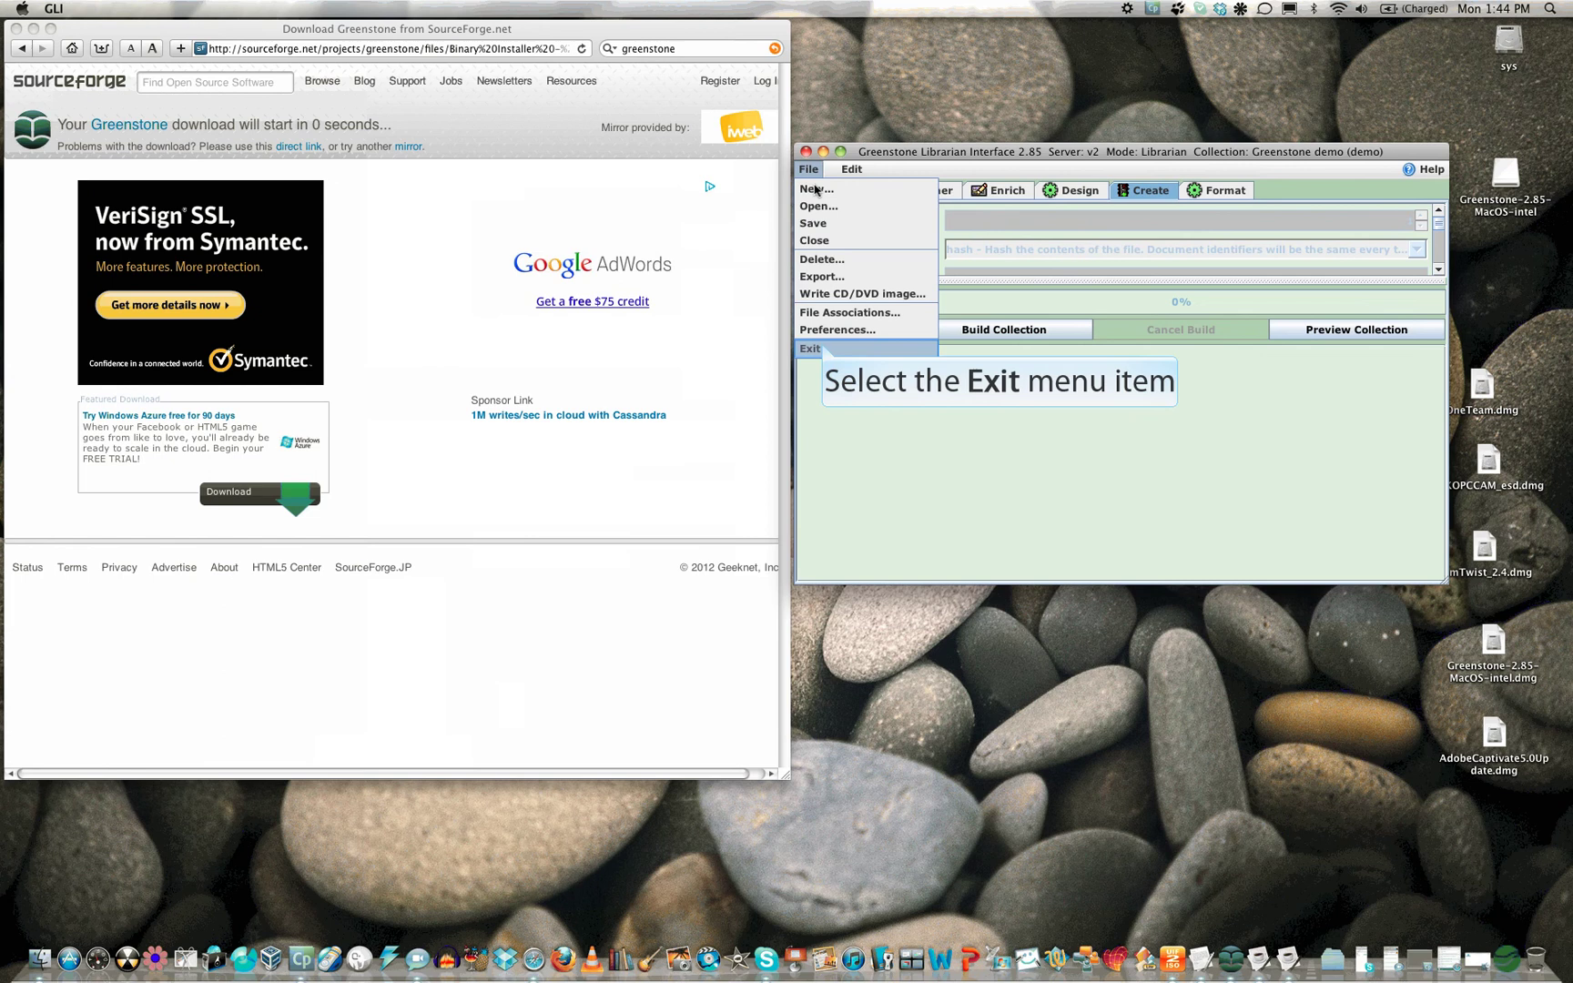
{"action": "left_click", "coordinate": [825, 349]}
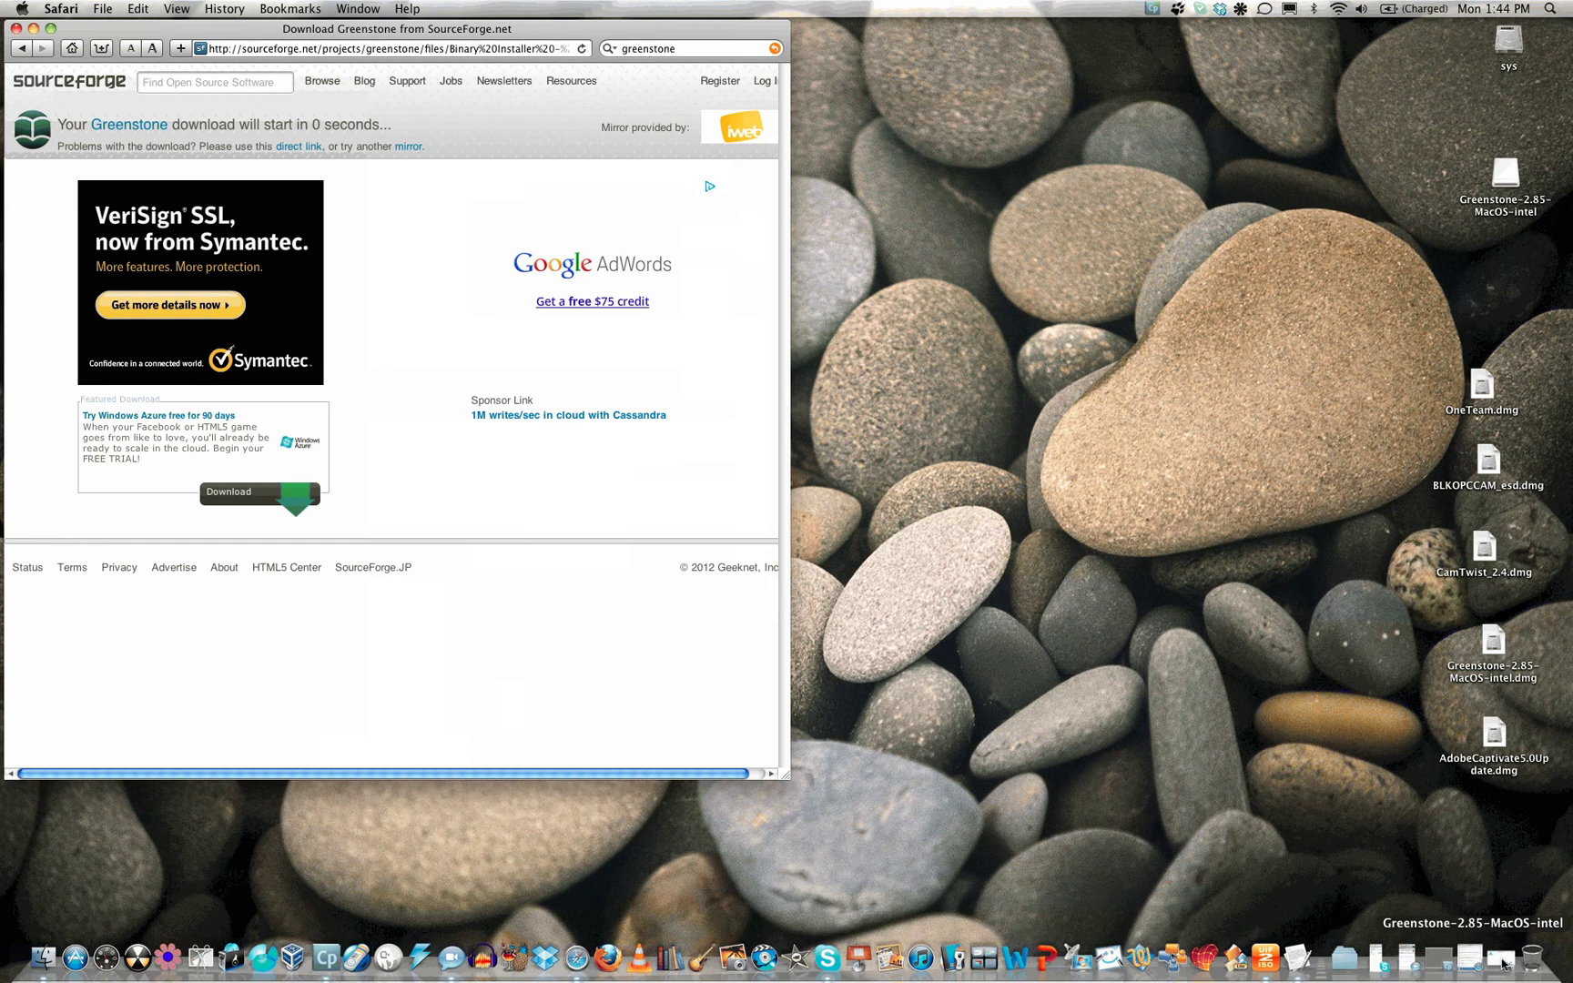
- Close the Greenstone-2.85-MacOS-intel disk window and eject that installer volume
{"action": "left_click", "coordinate": [1503, 961]}
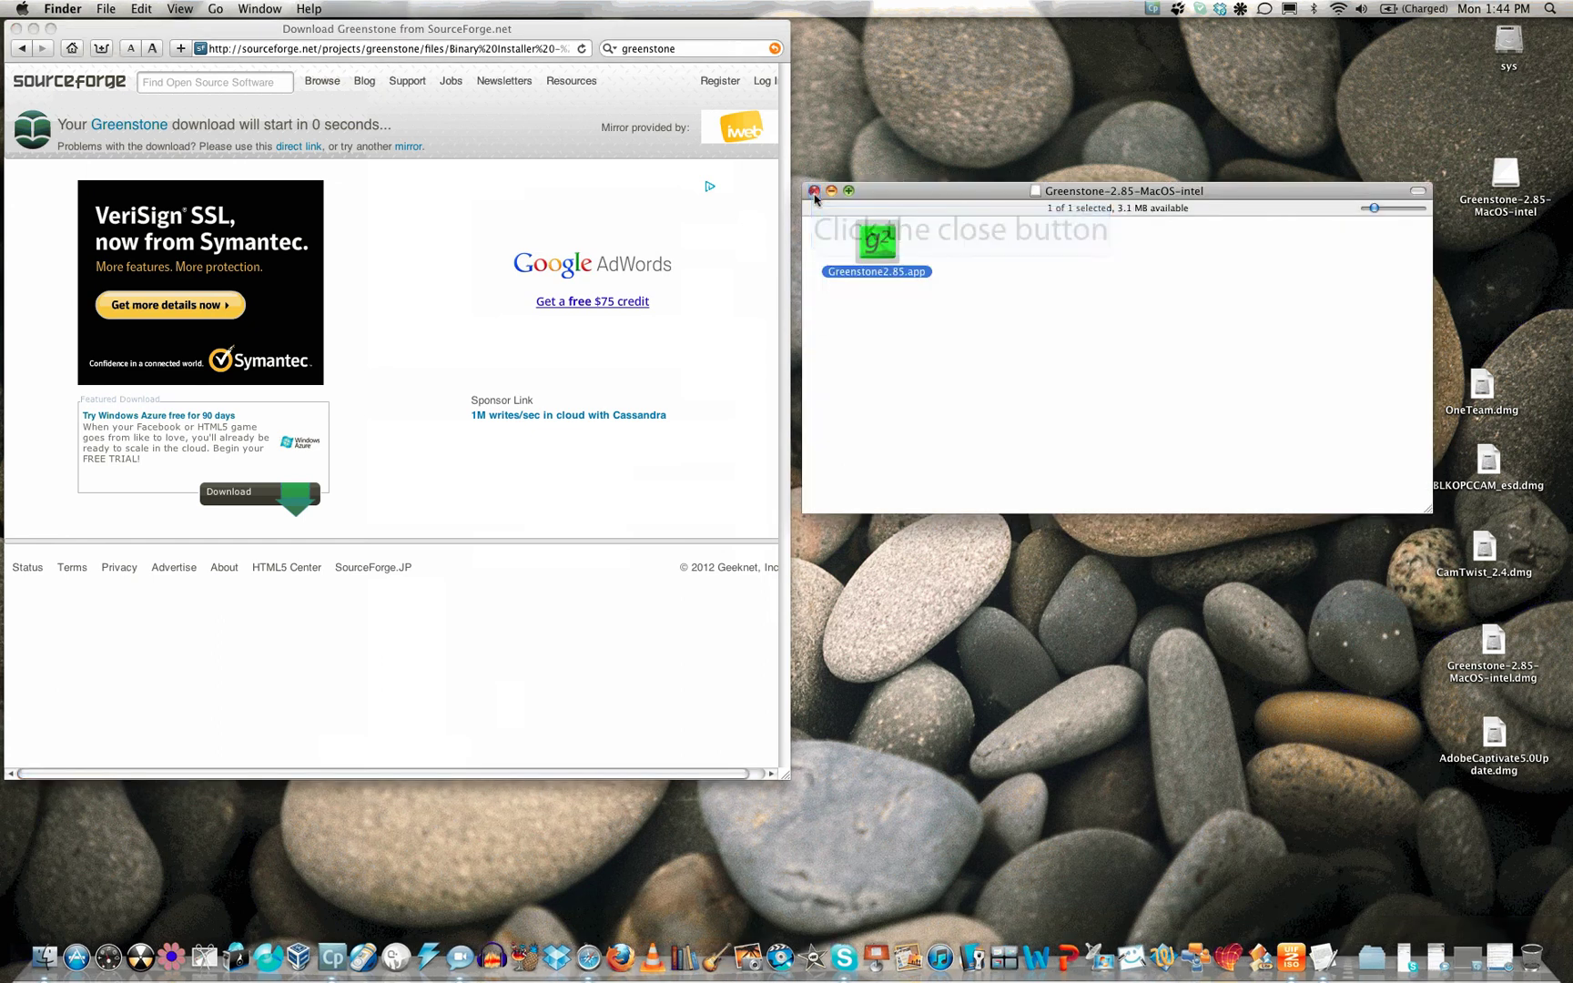
{"action": "left_click", "coordinate": [814, 191]}
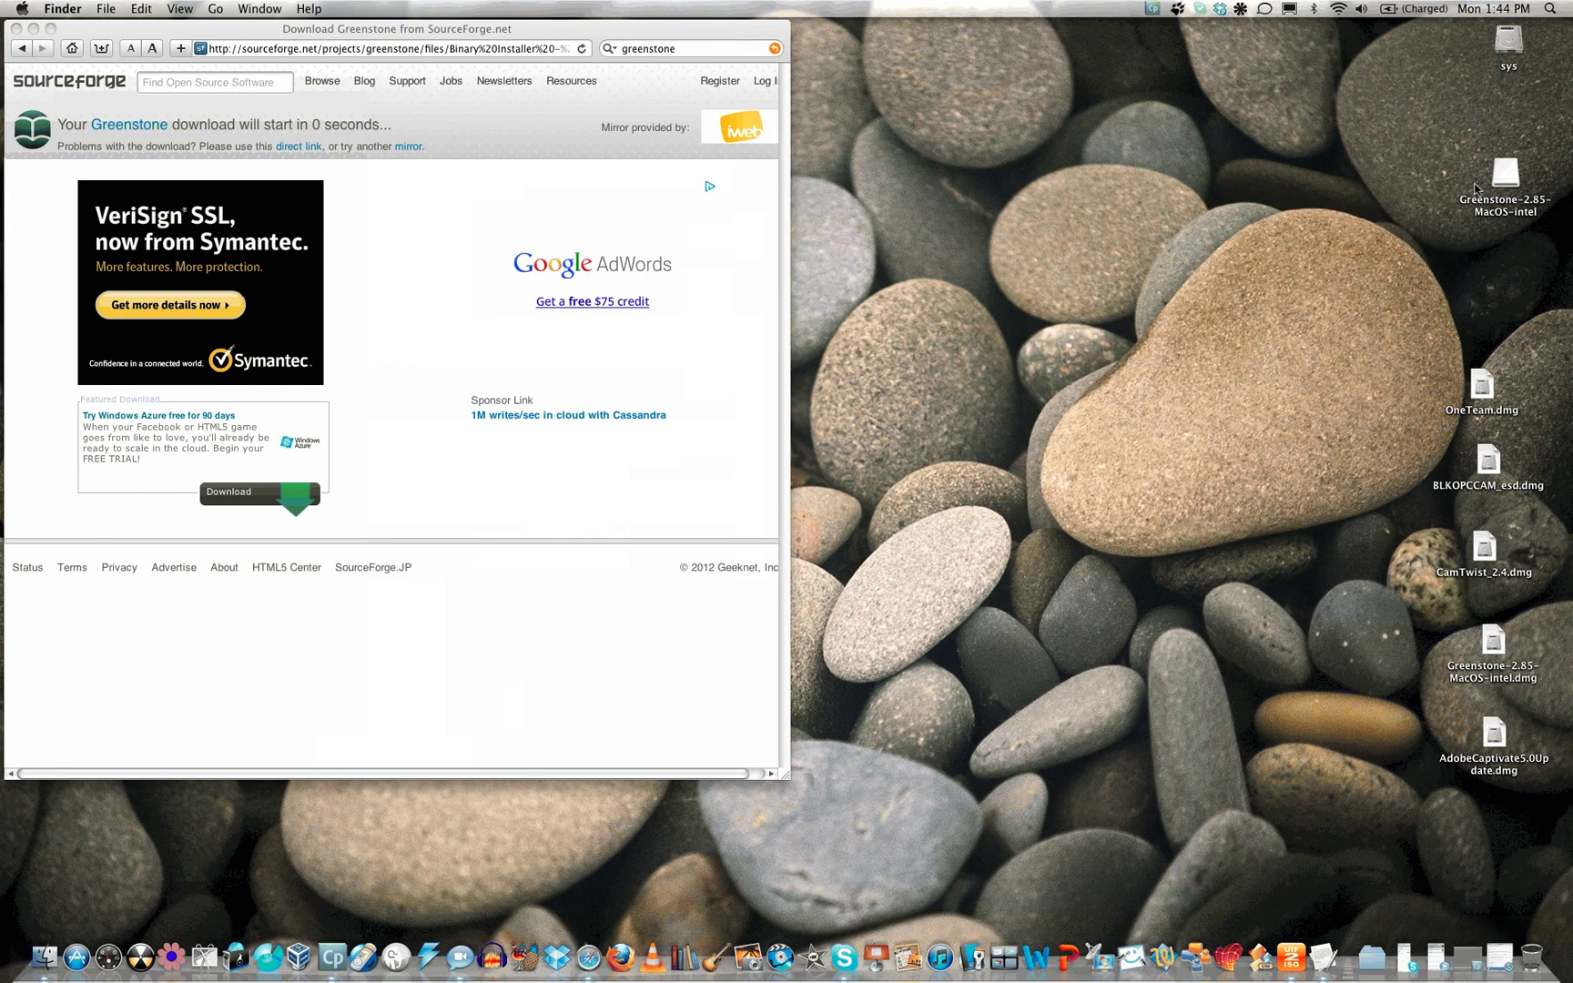
{"action": "left_click_drag", "start_coordinate": [1476, 187], "coordinate": [1361, 705]}
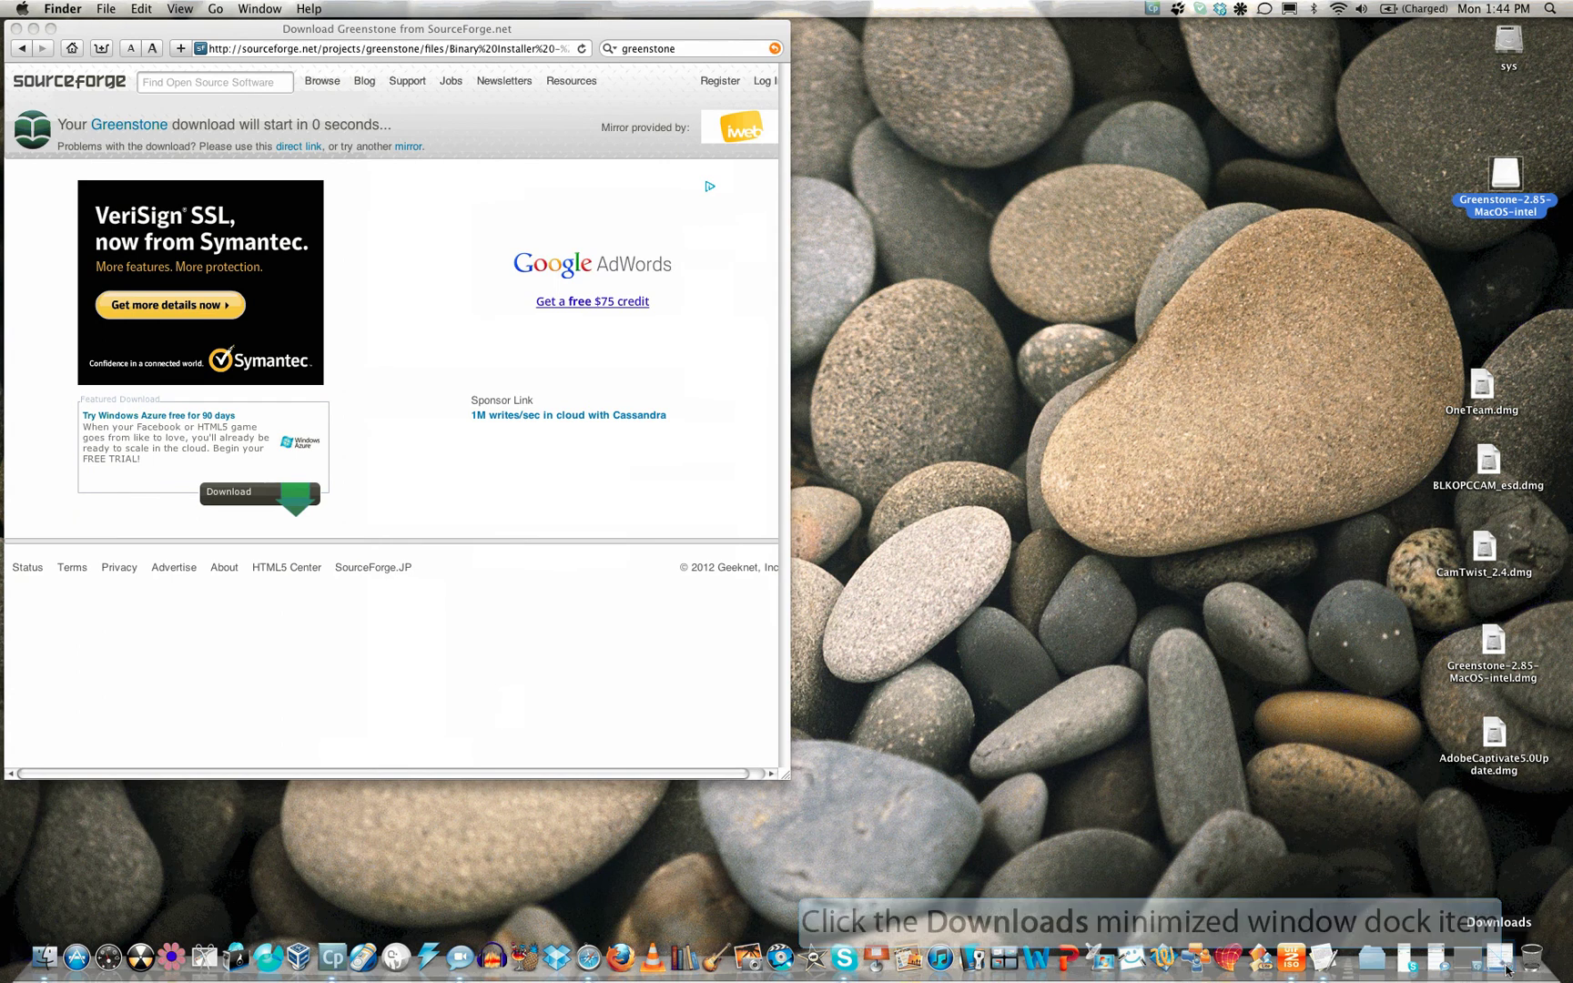
- Minimize Safari's Downloads window and close the SourceForge download page window
{"action": "left_click", "coordinate": [1507, 970]}
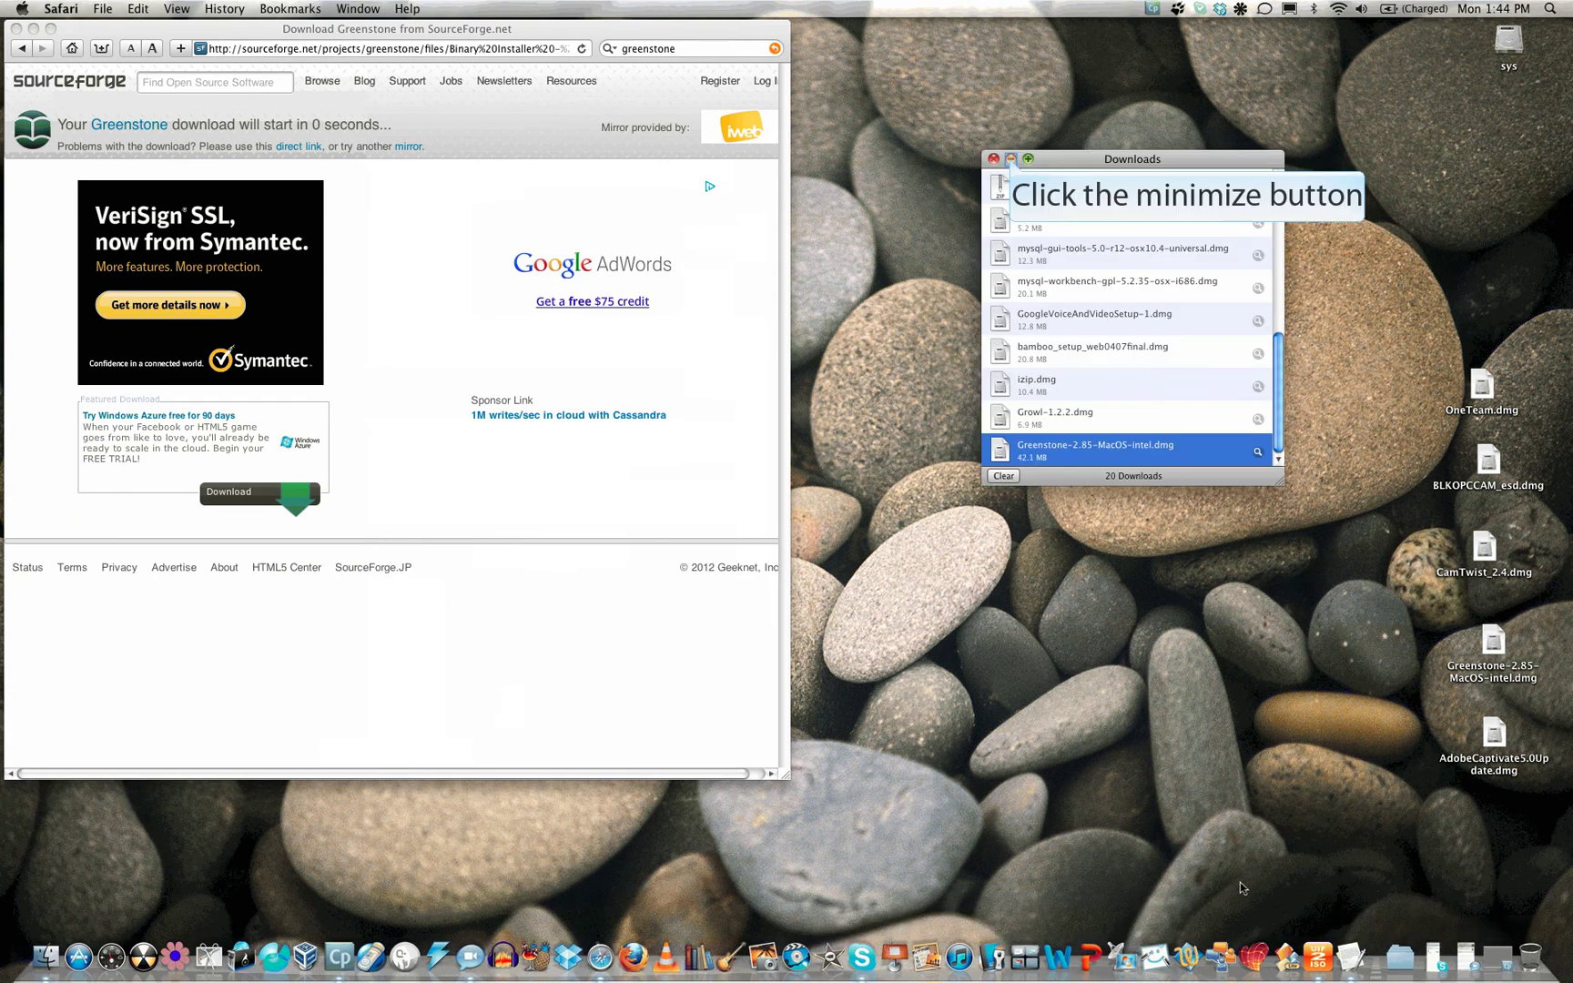
{"action": "left_click", "coordinate": [1012, 161]}
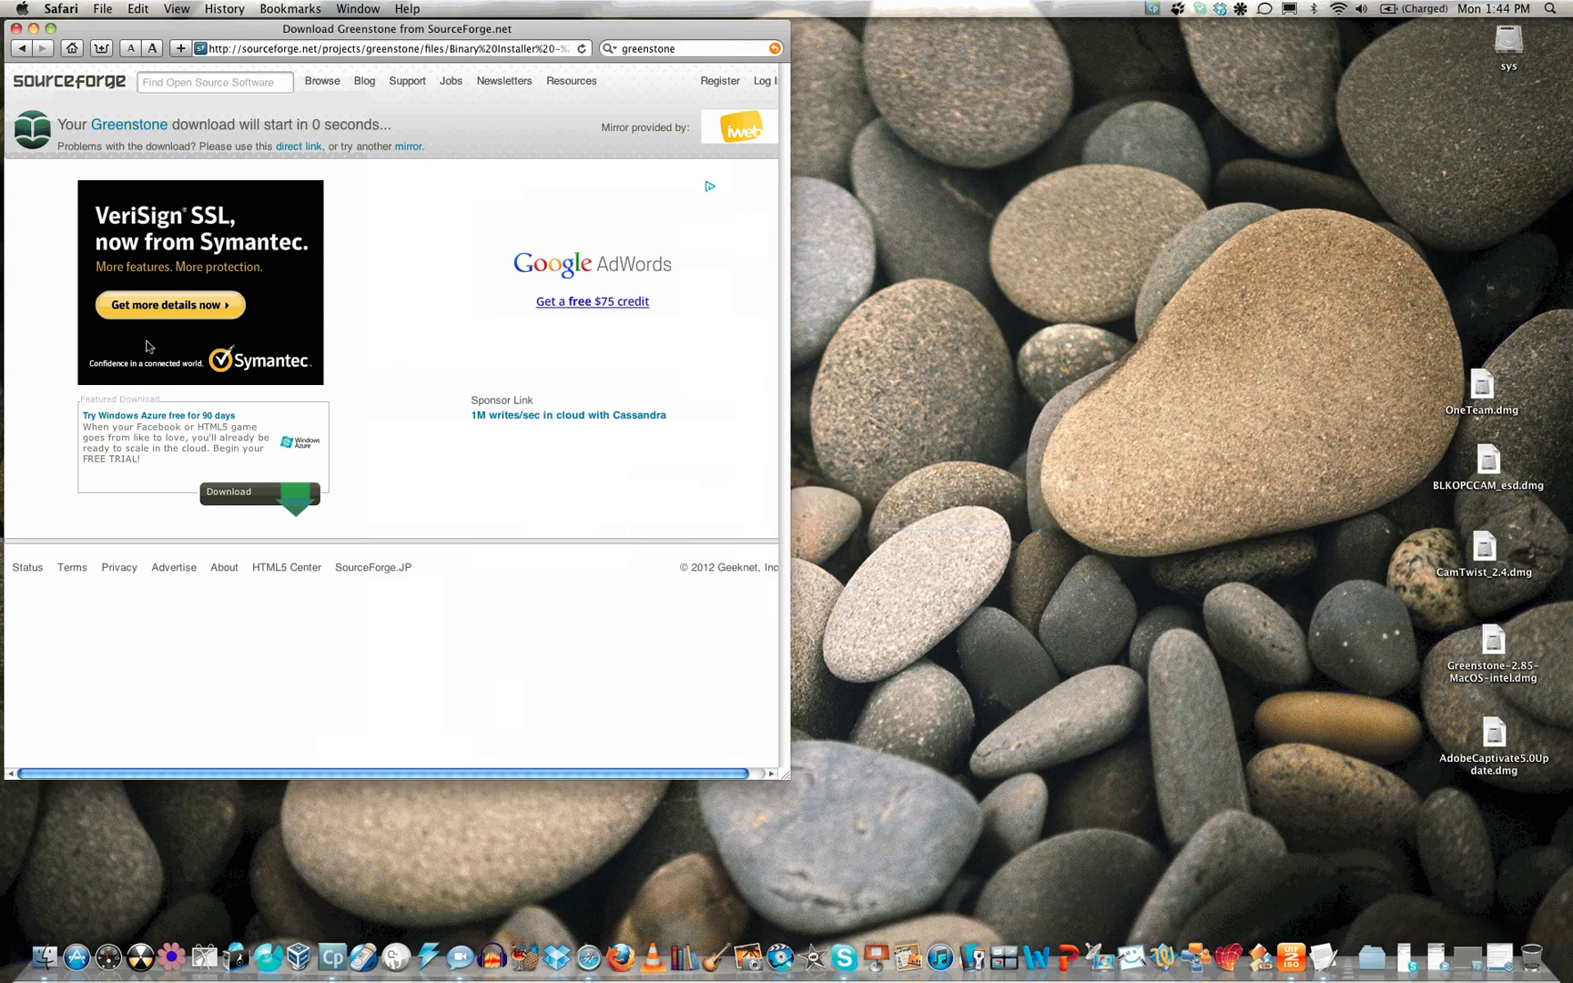
{"action": "left_click", "coordinate": [61, 8]}
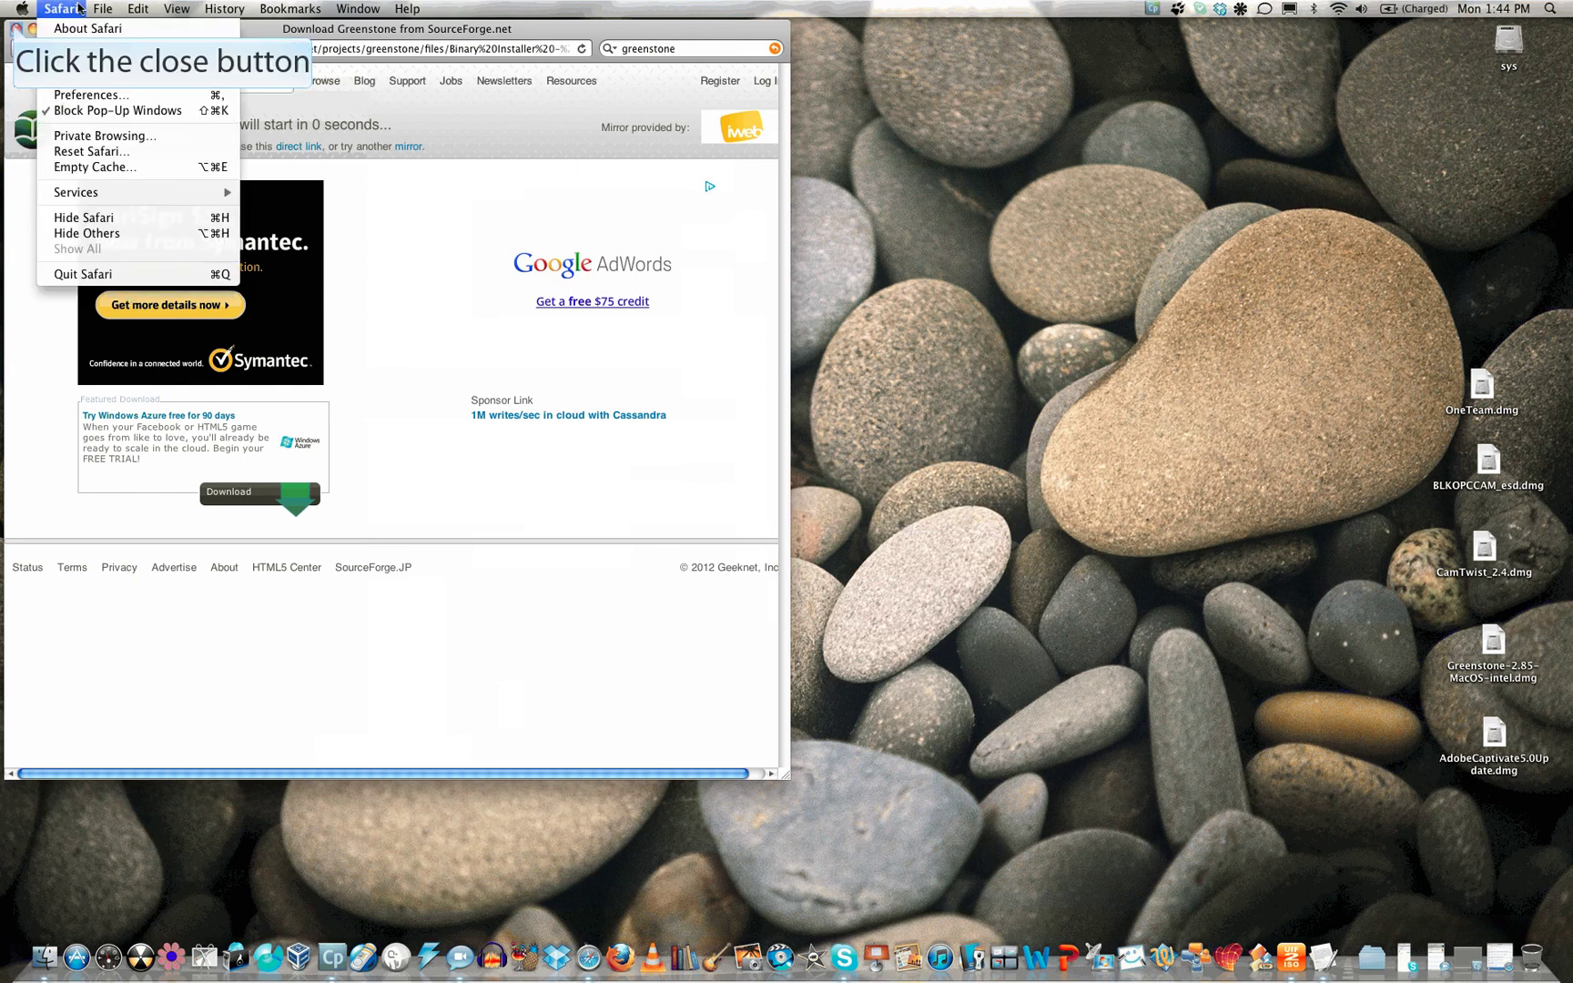
{"action": "left_click", "coordinate": [16, 29]}
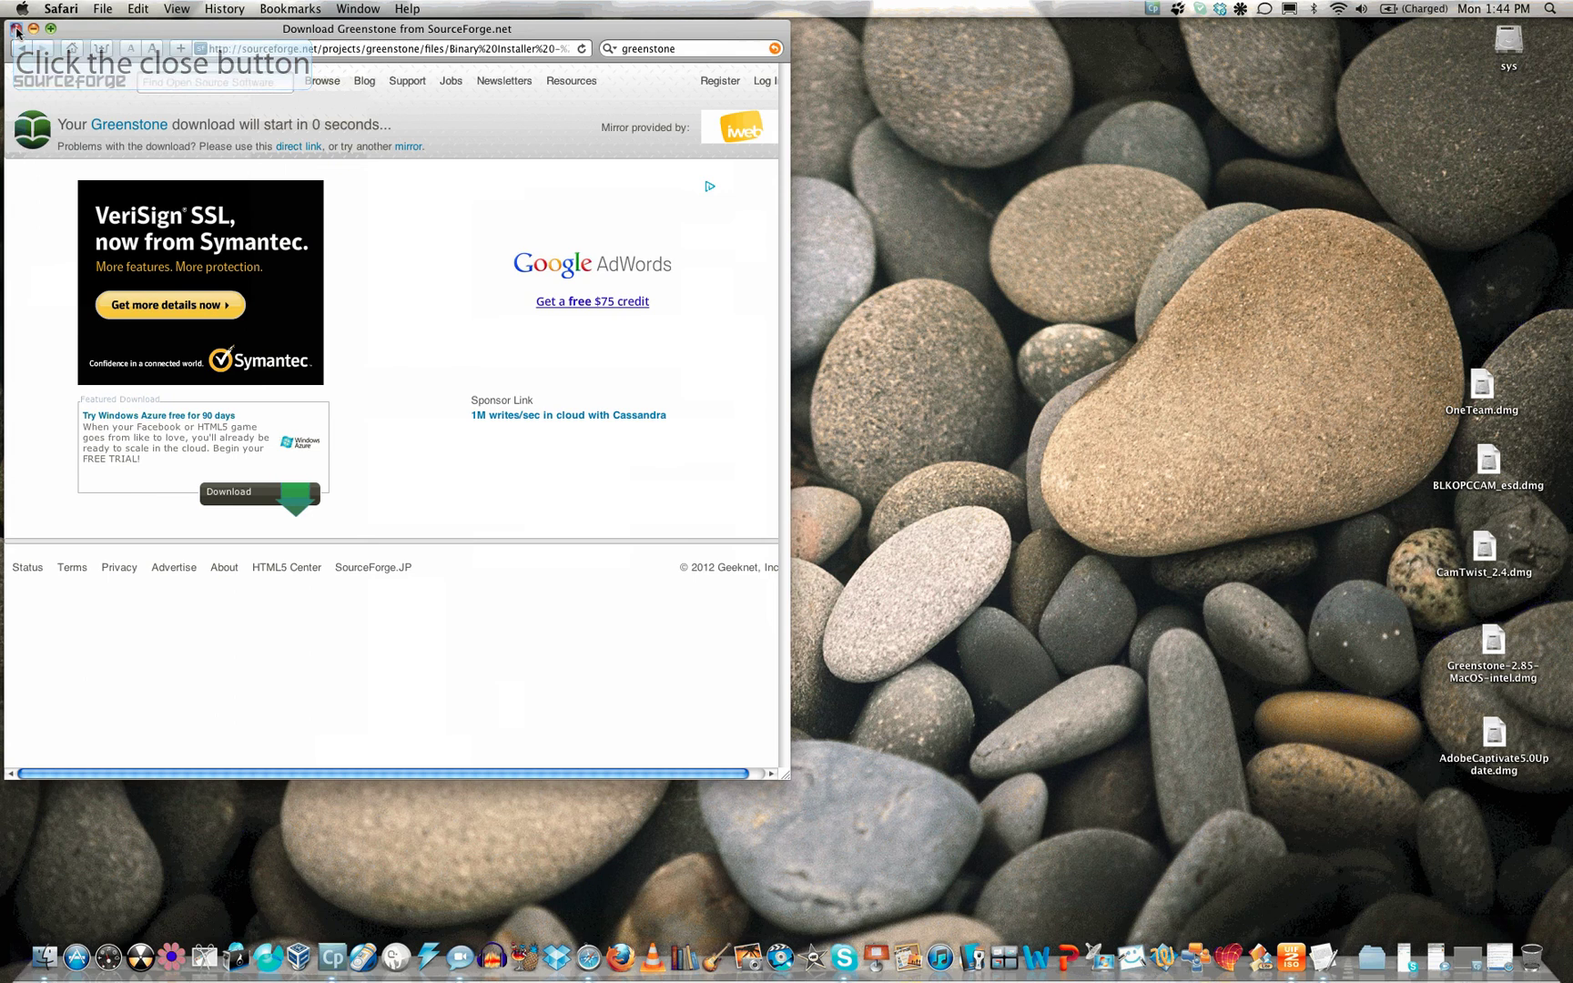
{"action": "left_click", "coordinate": [15, 29]}
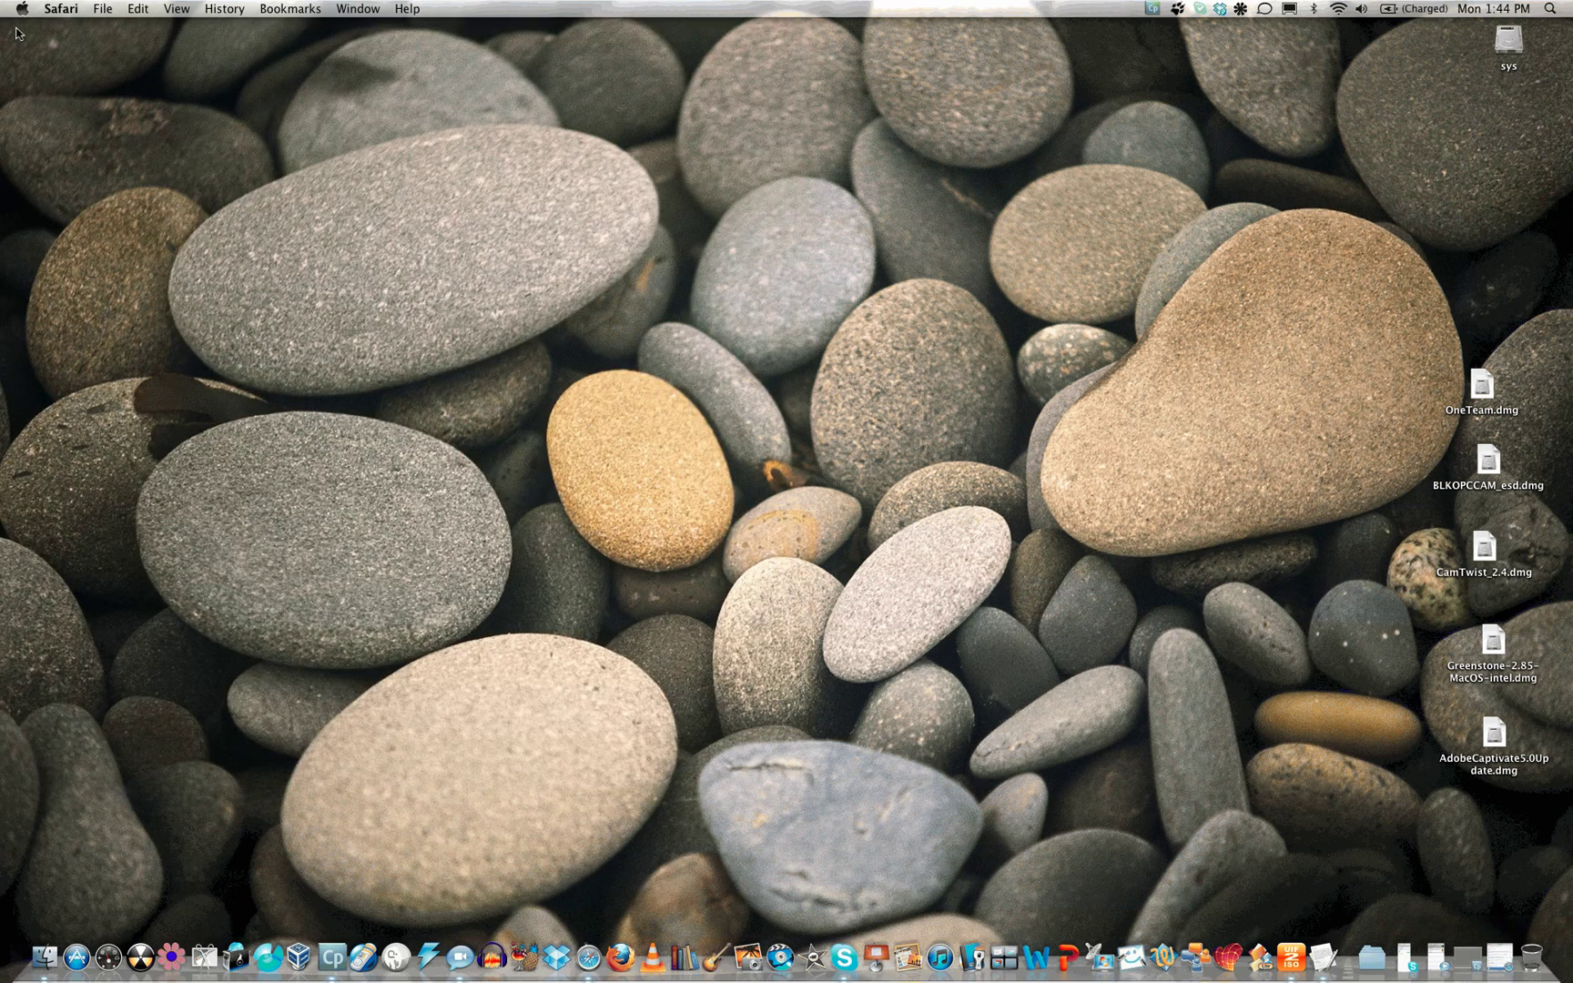